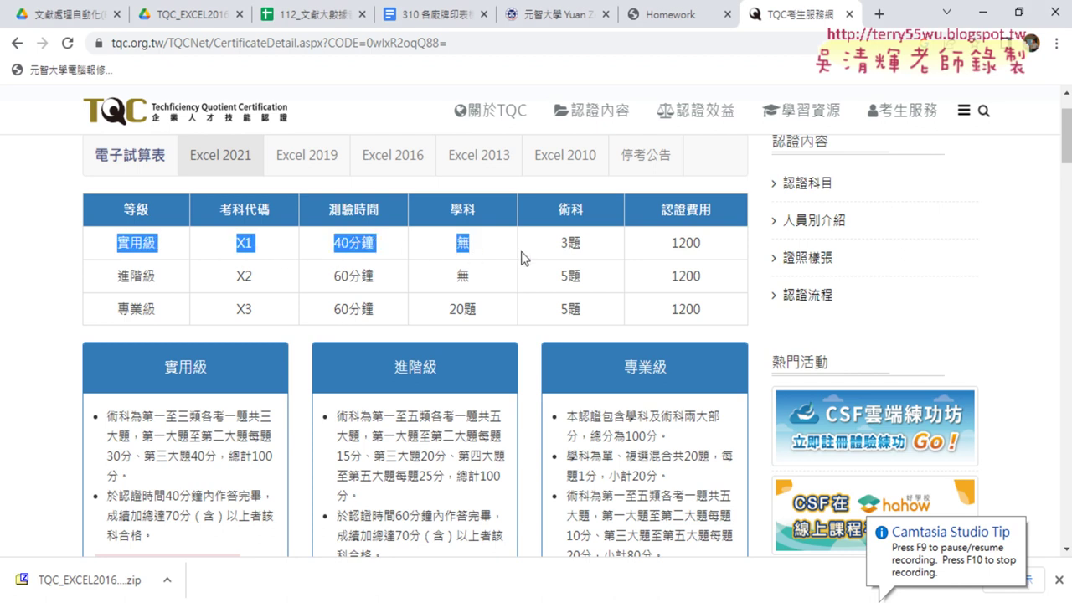
# Step: Highlight the 實用級 exam's 40分鐘 time limit and 3題 question count, then scroll to the level boxes
pyautogui.click(387, 249)
pyautogui.moveTo(374, 245); pyautogui.dragTo(333, 245)
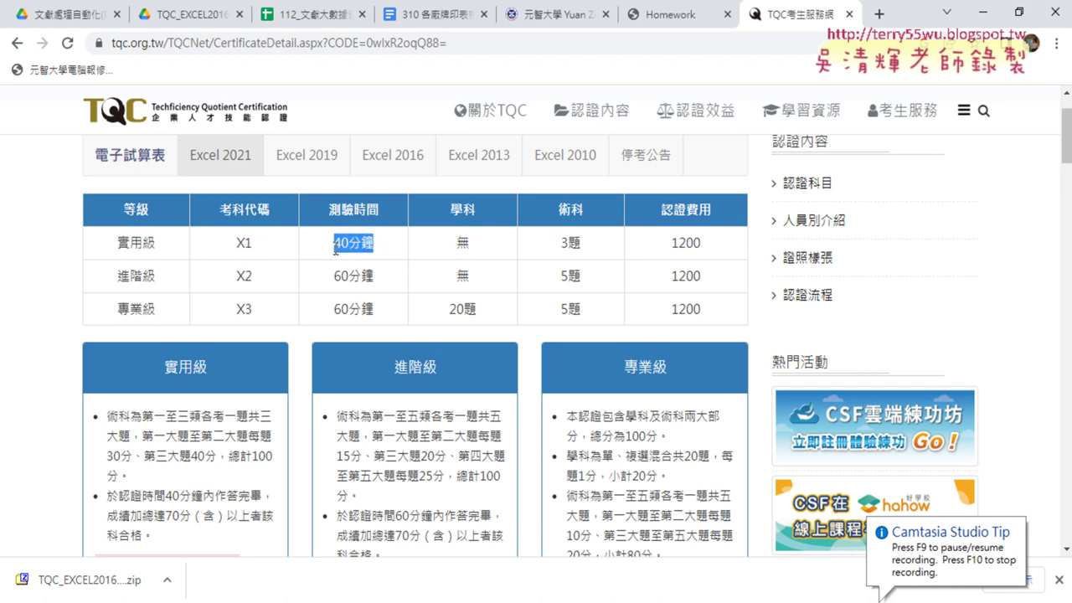
pyautogui.moveTo(586, 245); pyautogui.dragTo(561, 246)
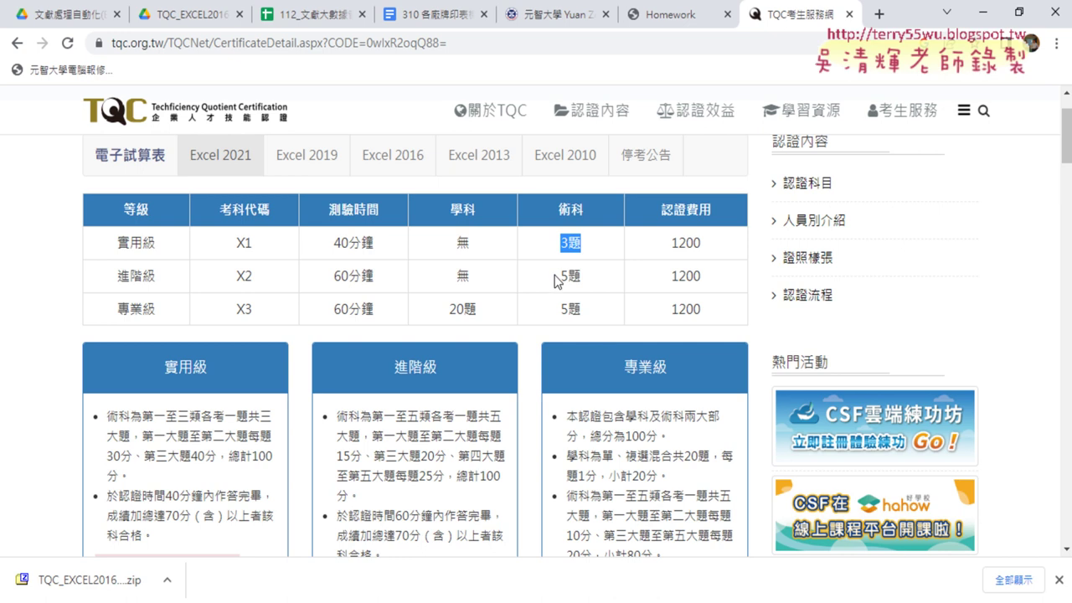
pyautogui.scroll(-2, 553, 282)
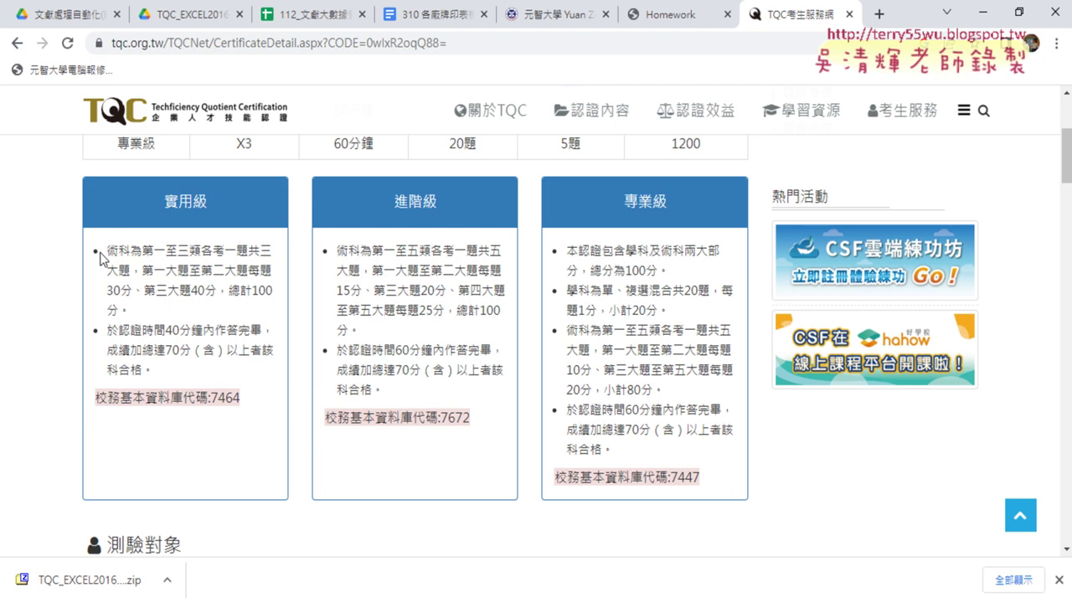
# Step: Highlight the 實用級 scoring rule and 70分 pass mark, then scroll to the 範例試卷 downloads
pyautogui.moveTo(103, 250); pyautogui.dragTo(284, 319)
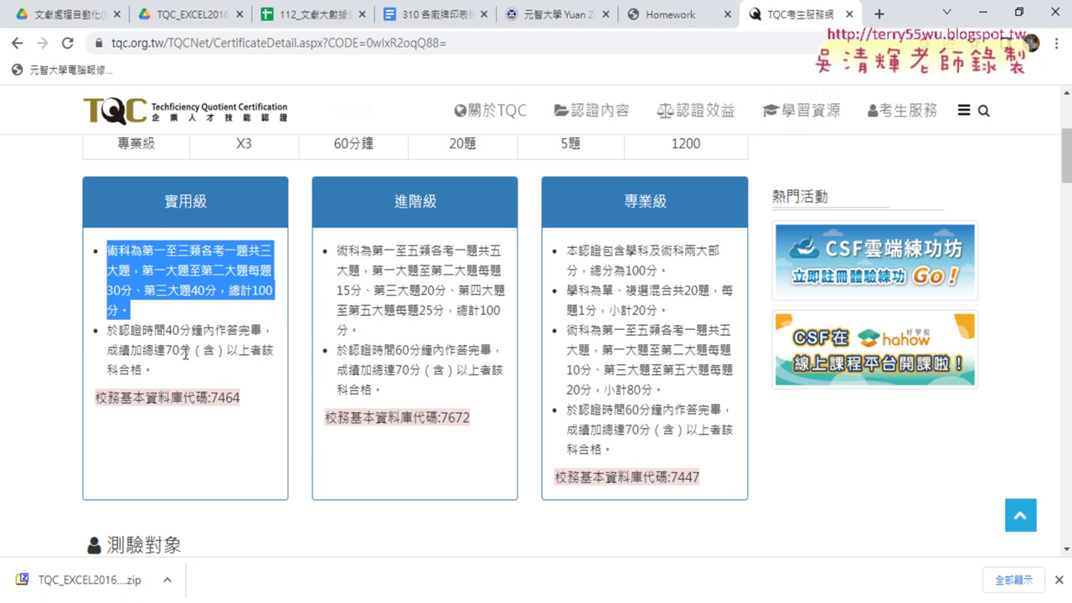
pyautogui.moveTo(192, 350); pyautogui.dragTo(166, 350)
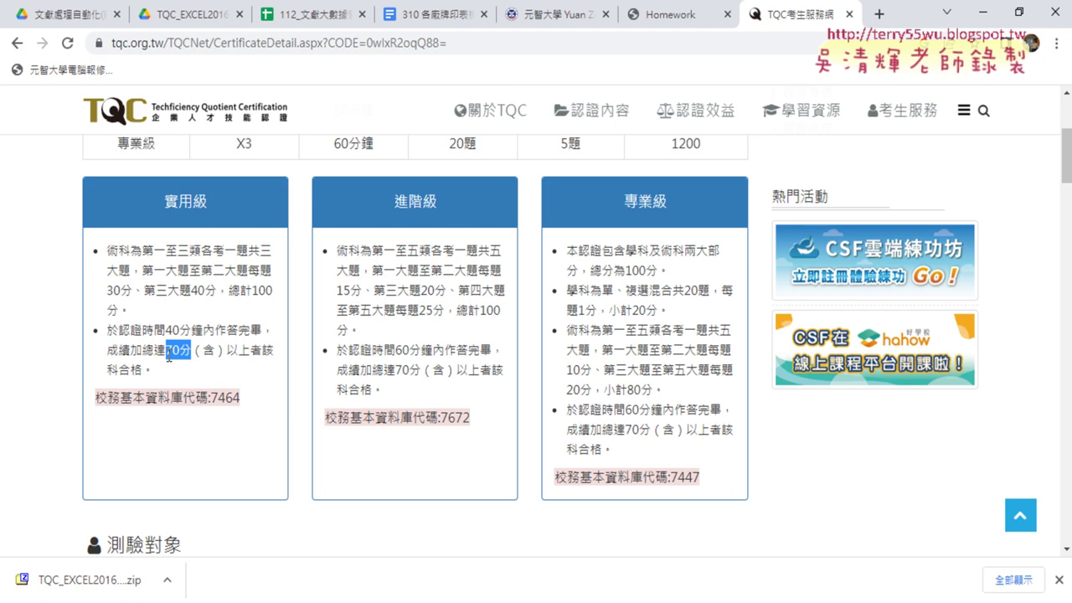
pyautogui.scroll(-8, 169, 356)
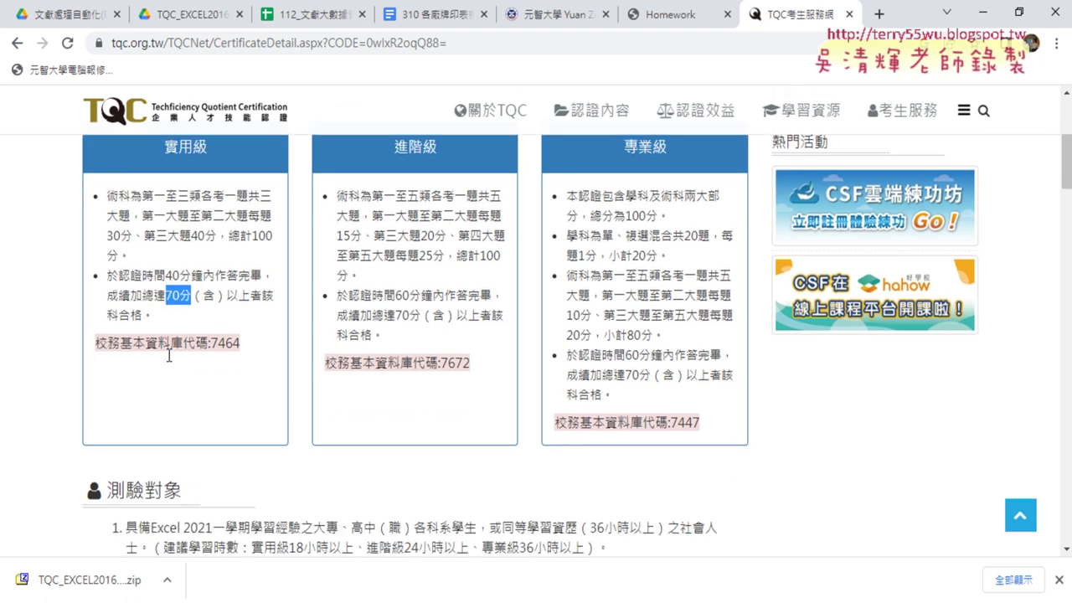
pyautogui.scroll(-1, 42, 369)
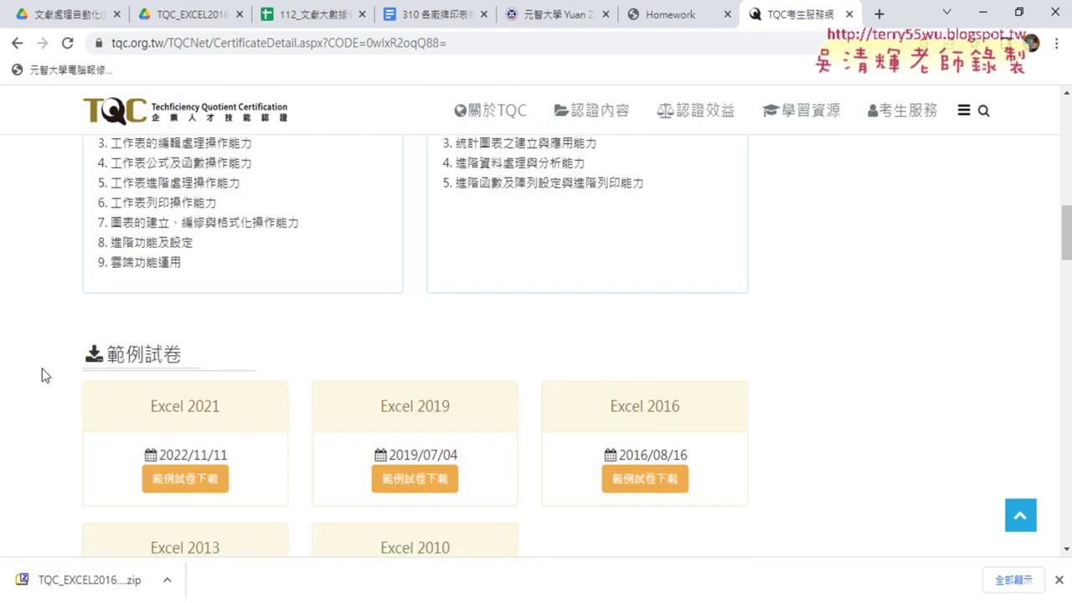
# Step: Scroll down to the 相關人員別證照 section and highlight its heading
pyautogui.scroll(-2, 42, 368)
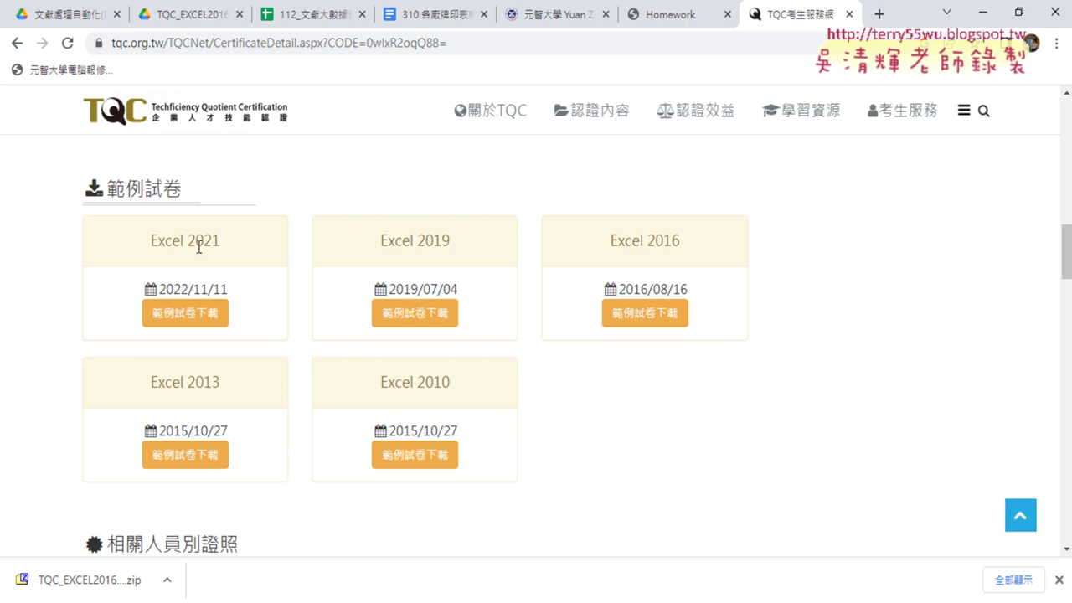
pyautogui.scroll(-3, 363, 350)
pyautogui.scroll(-2, 363, 345)
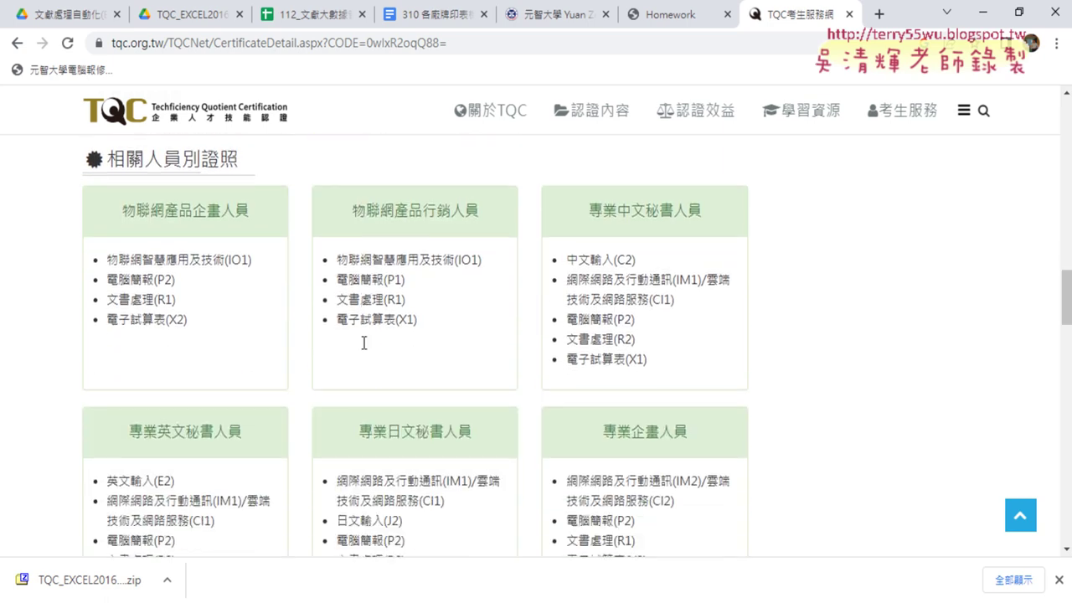
pyautogui.scroll(-2, 363, 345)
pyautogui.scroll(-2, 362, 345)
pyautogui.scroll(5, 363, 342)
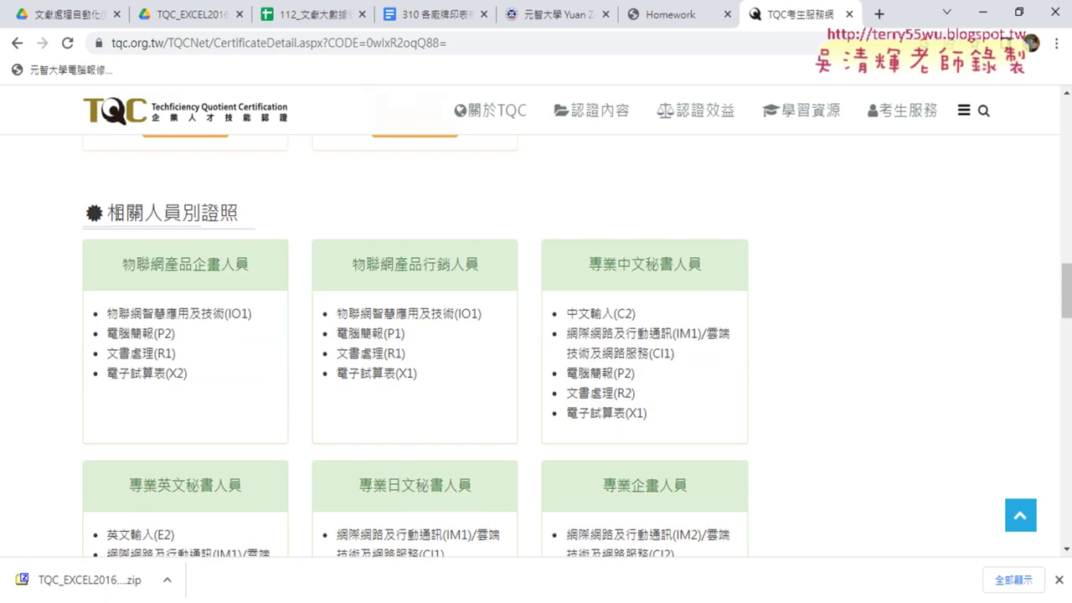
pyautogui.moveTo(124, 214)
pyautogui.mouseDown()
pyautogui.moveTo(239, 220)
pyautogui.moveTo(102, 215)
pyautogui.mouseUp()
pyautogui.click(271, 213)
# Step: Highlight the 物聯網產品企畫人員 title and its four required exams IO1, P2, R1 and X2
pyautogui.moveTo(199, 376)
pyautogui.mouseDown()
pyautogui.moveTo(143, 353)
pyautogui.moveTo(106, 313)
pyautogui.mouseUp()
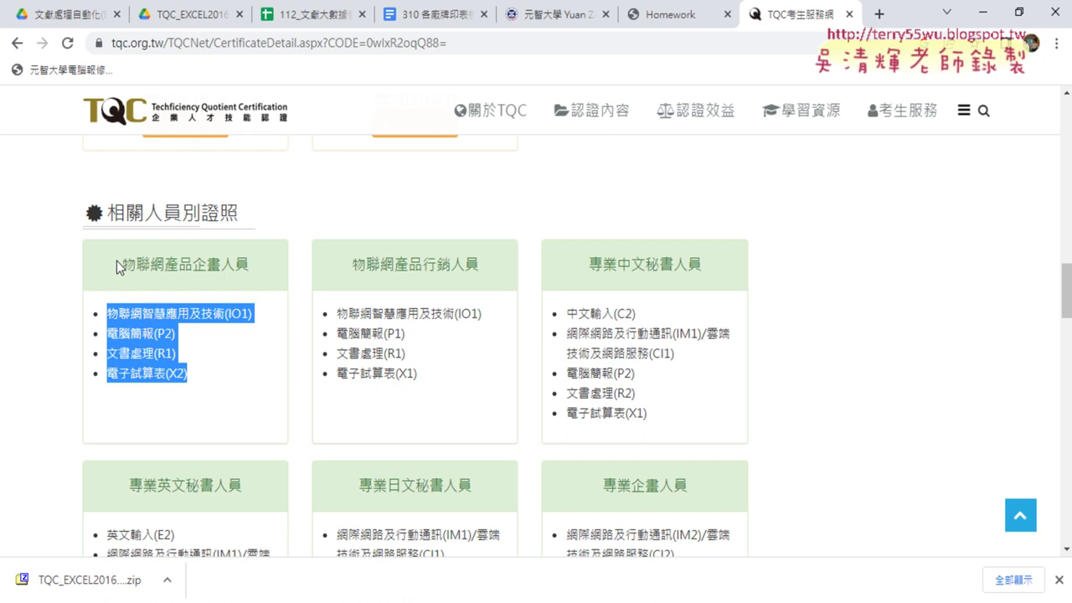
pyautogui.click(242, 271)
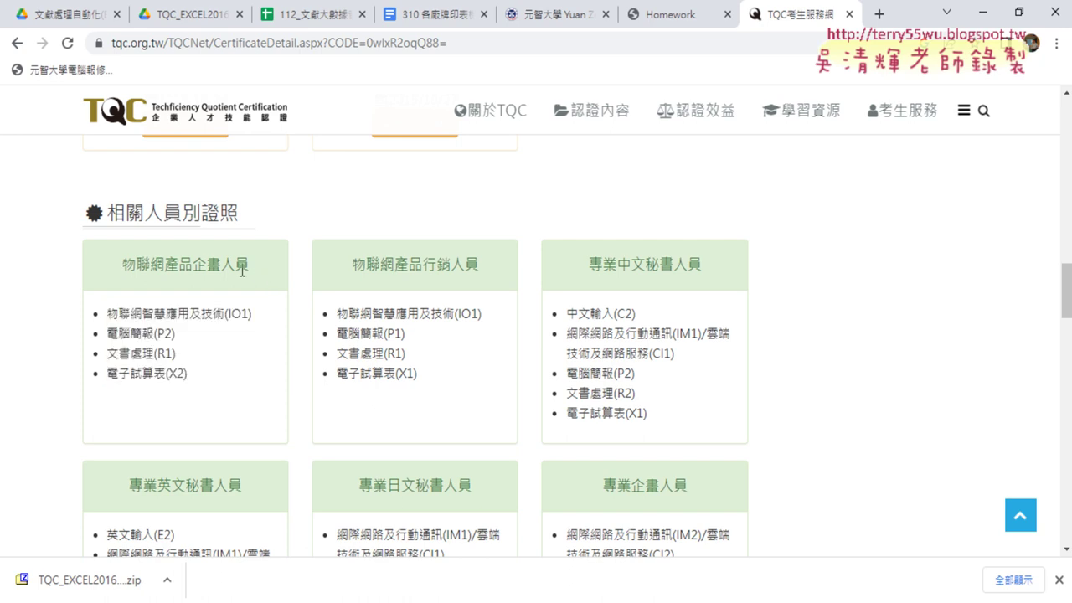
pyautogui.moveTo(242, 270); pyautogui.dragTo(121, 264)
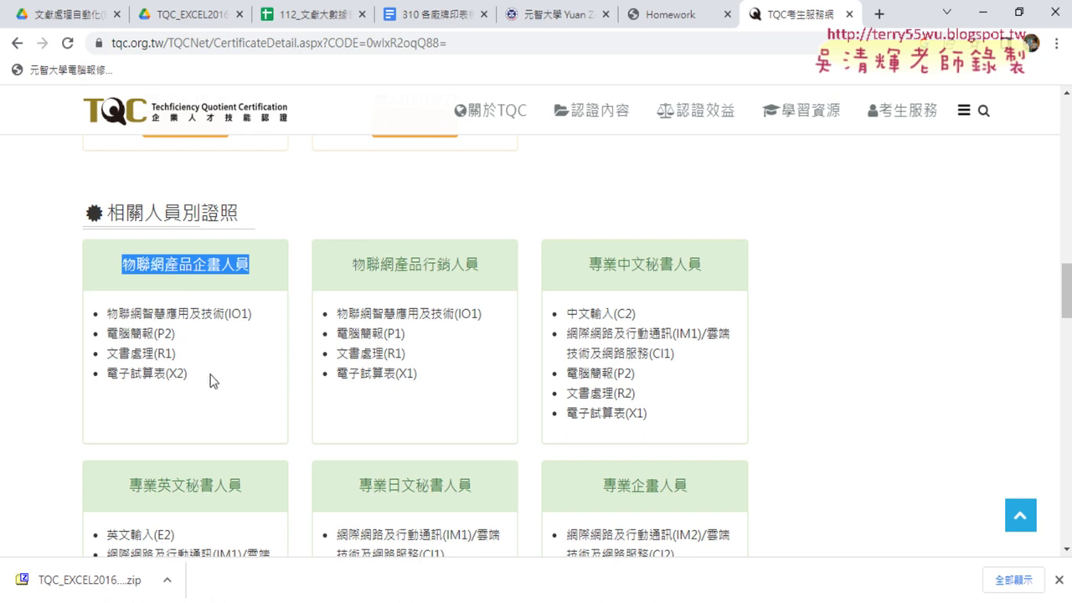
pyautogui.moveTo(201, 379); pyautogui.dragTo(110, 318)
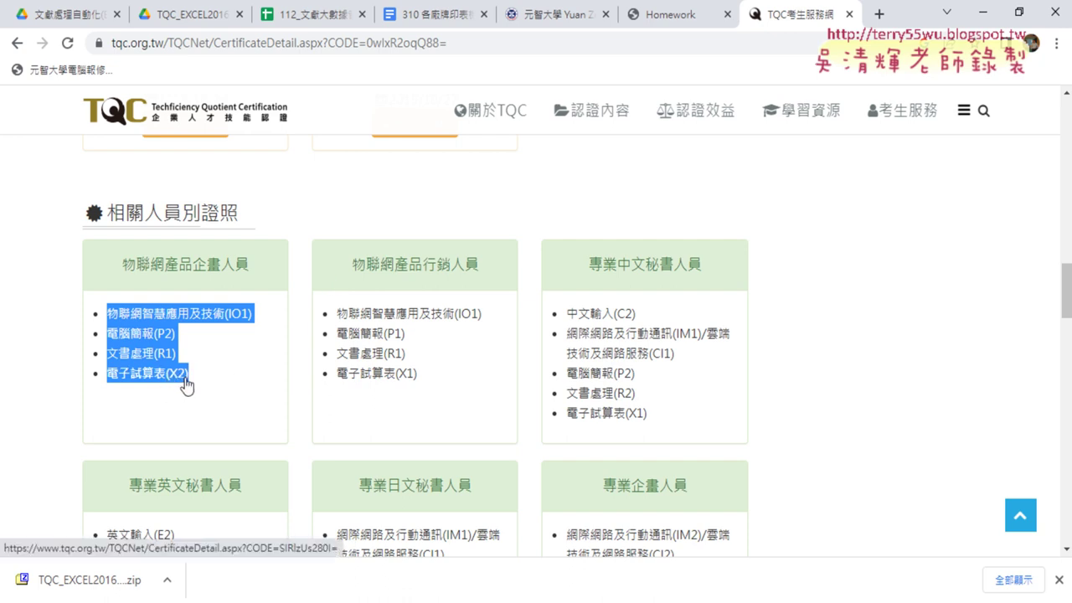
pyautogui.scroll(3, 229, 384)
pyautogui.scroll(5, 229, 383)
pyautogui.scroll(5, 230, 384)
pyautogui.scroll(3, 232, 385)
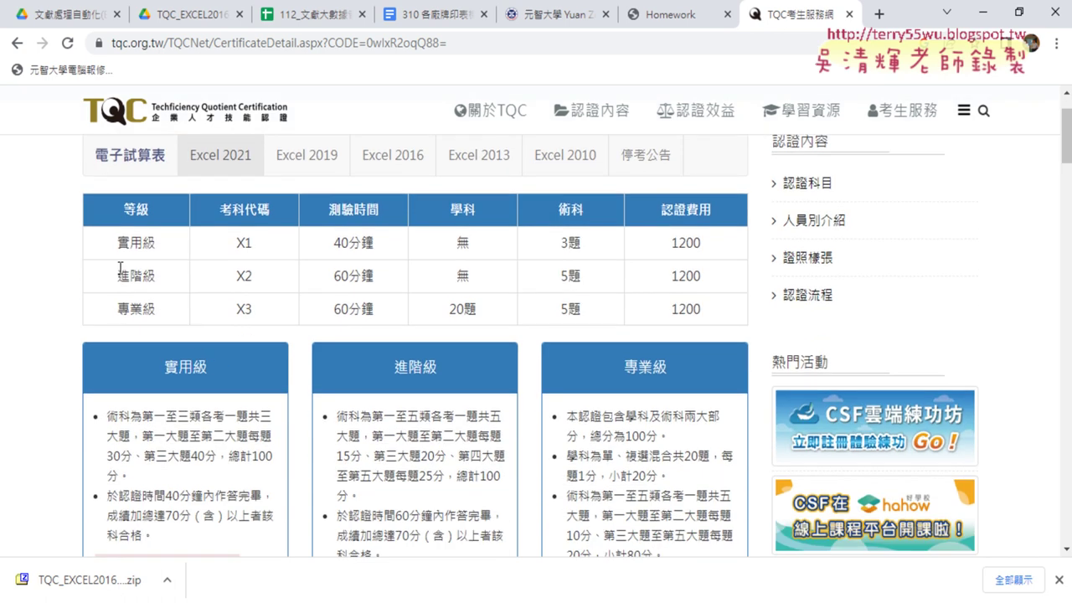
pyautogui.moveTo(117, 276); pyautogui.dragTo(590, 287)
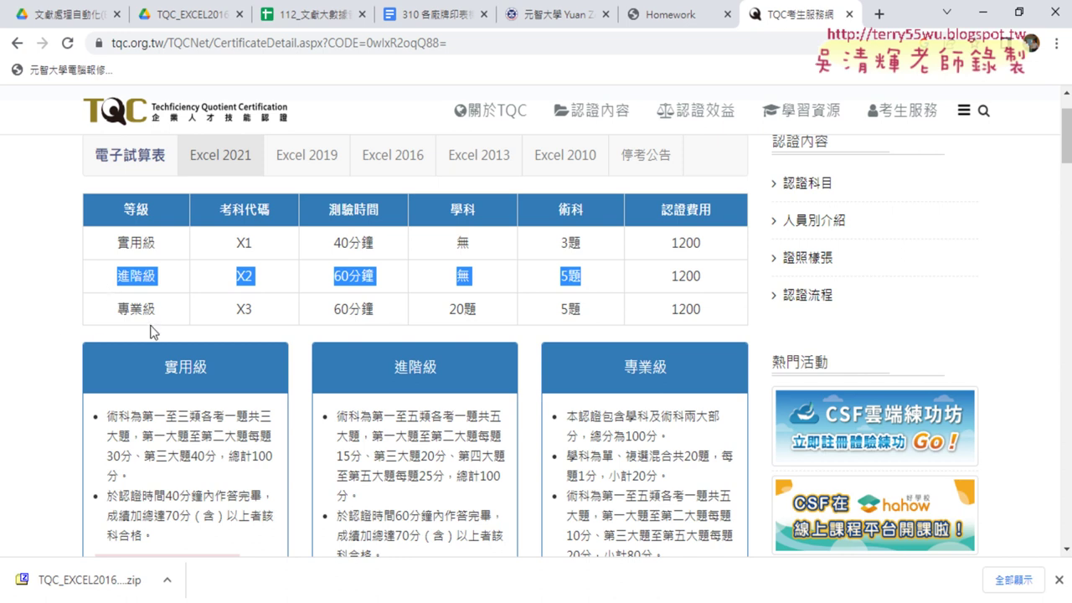
pyautogui.scroll(-5, 63, 338)
pyautogui.scroll(-5, 70, 400)
pyautogui.scroll(-2, 70, 401)
pyautogui.scroll(-3, 71, 401)
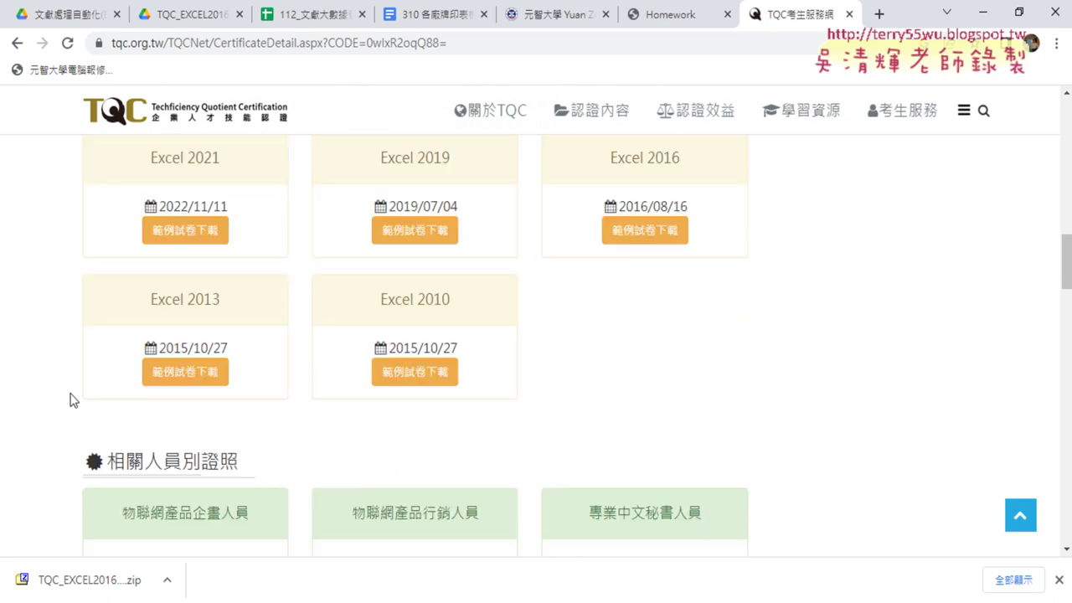
pyautogui.scroll(-3, 71, 400)
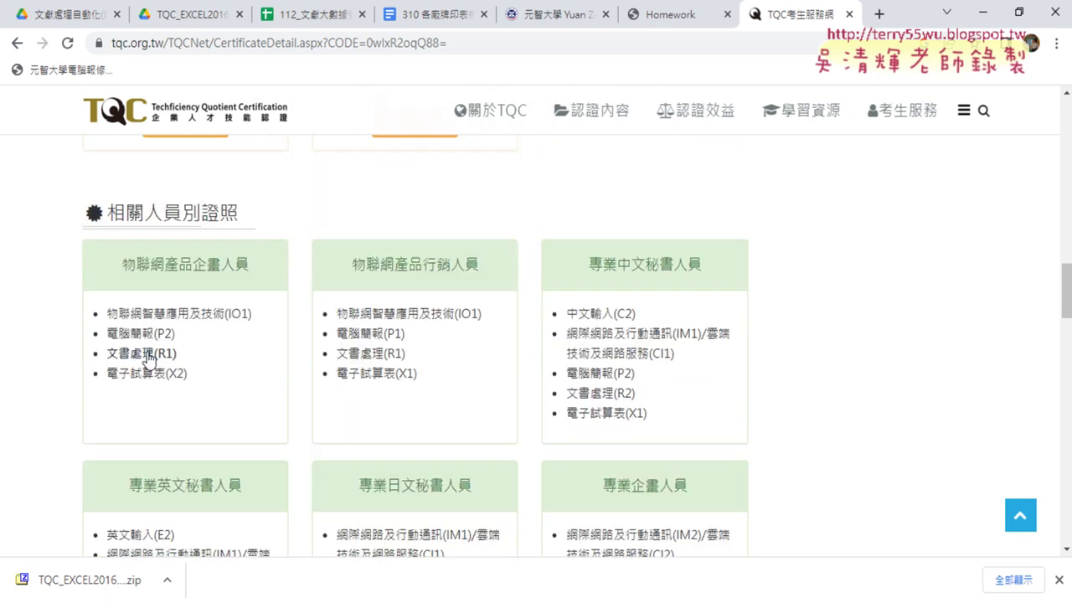
pyautogui.moveTo(483, 265); pyautogui.dragTo(418, 270)
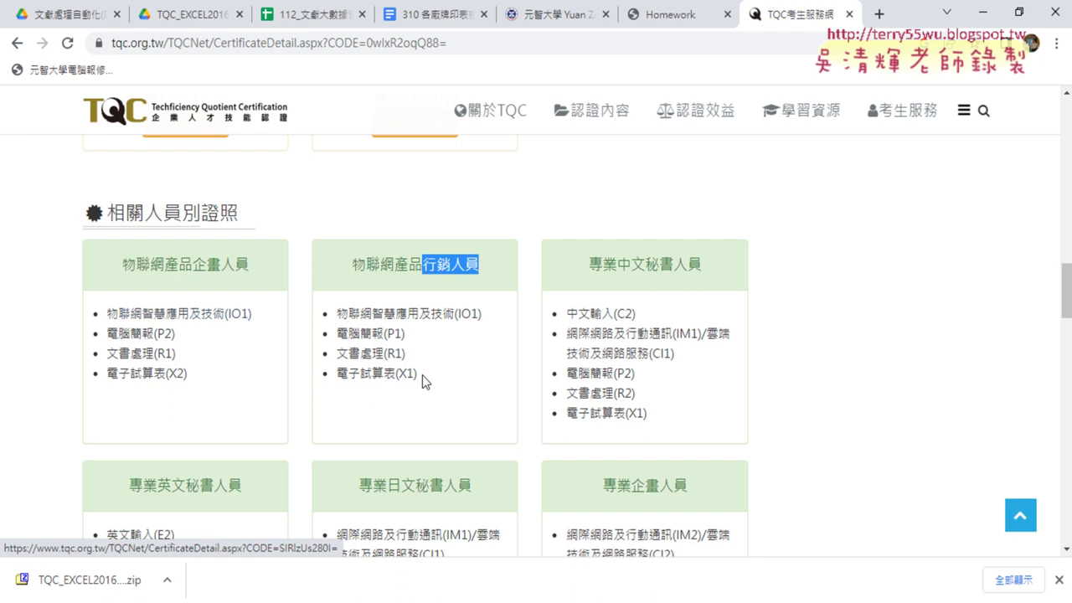
pyautogui.moveTo(421, 375); pyautogui.dragTo(334, 381)
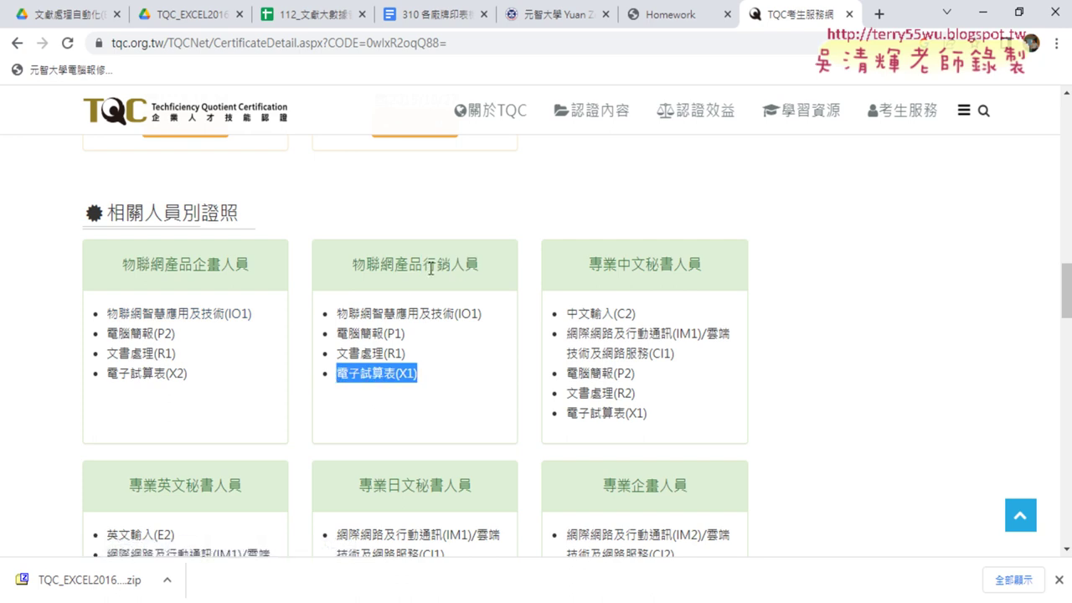
pyautogui.moveTo(251, 265); pyautogui.dragTo(120, 268)
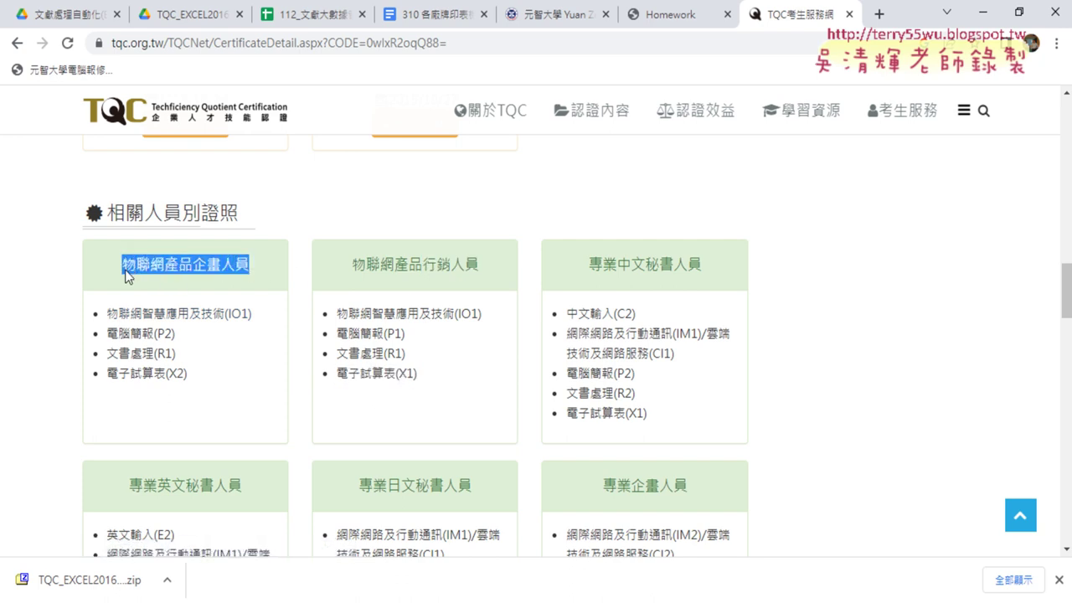
pyautogui.moveTo(188, 374)
pyautogui.mouseDown()
pyautogui.moveTo(115, 262)
pyautogui.moveTo(226, 255)
pyautogui.mouseUp()
pyautogui.moveTo(351, 265); pyautogui.dragTo(488, 268)
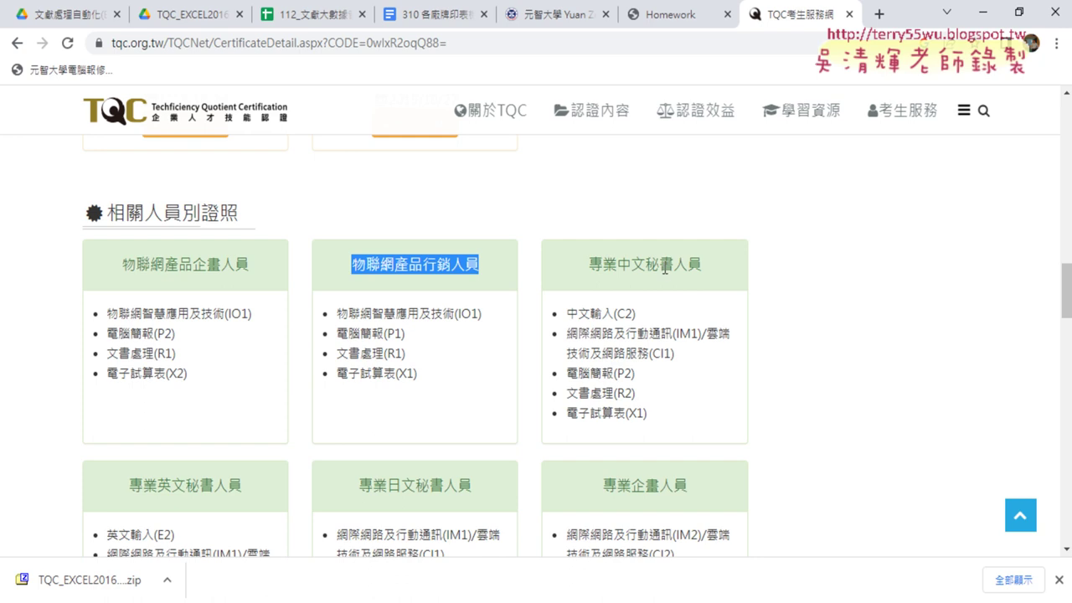
pyautogui.scroll(-1, 666, 268)
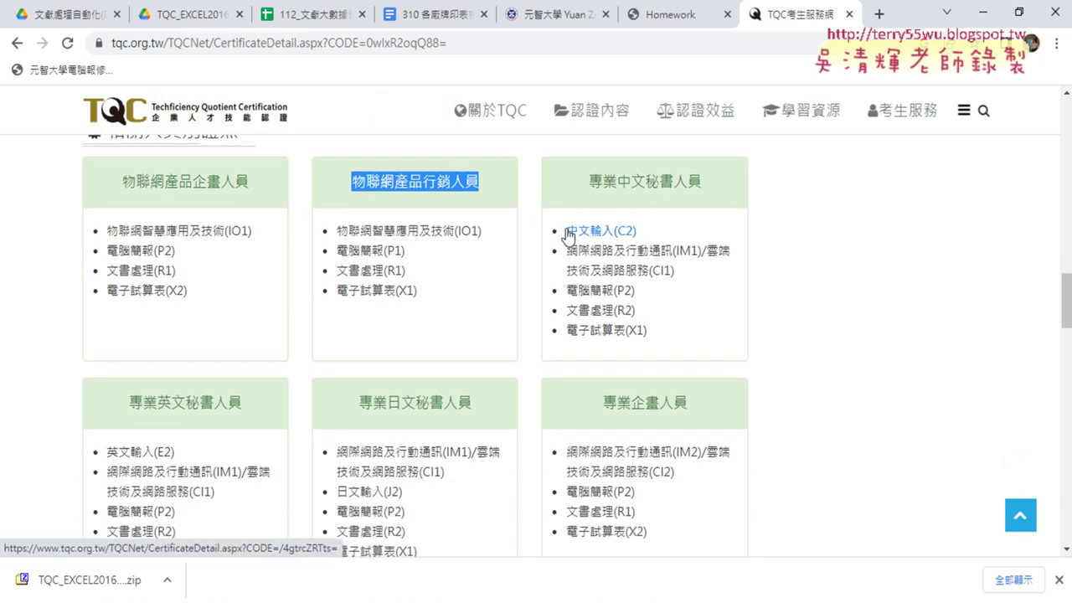
# Step: Open the 中文輸入 certificate details page and highlight the C2 level's test duration
pyautogui.click(632, 237)
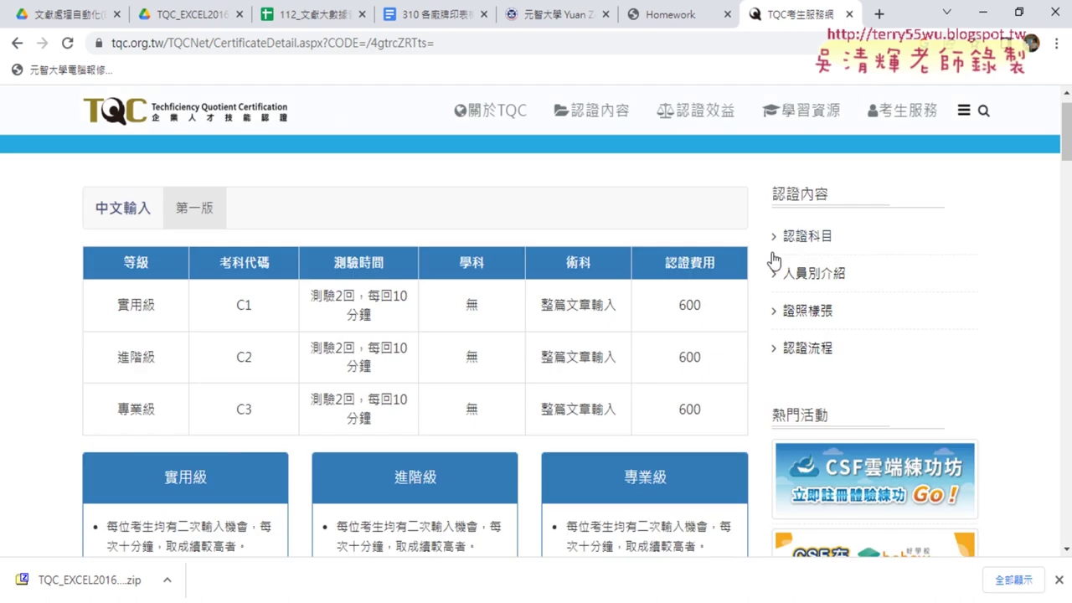
pyautogui.scroll(-1, 774, 260)
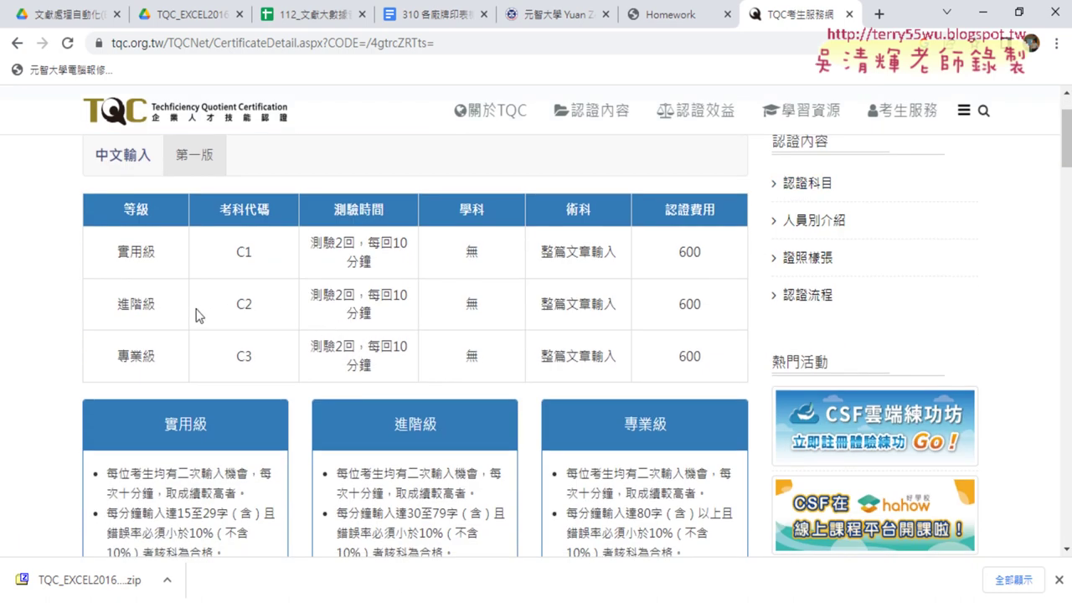
pyautogui.moveTo(310, 294)
pyautogui.mouseDown()
pyautogui.moveTo(418, 299)
pyautogui.moveTo(417, 321)
pyautogui.mouseUp()
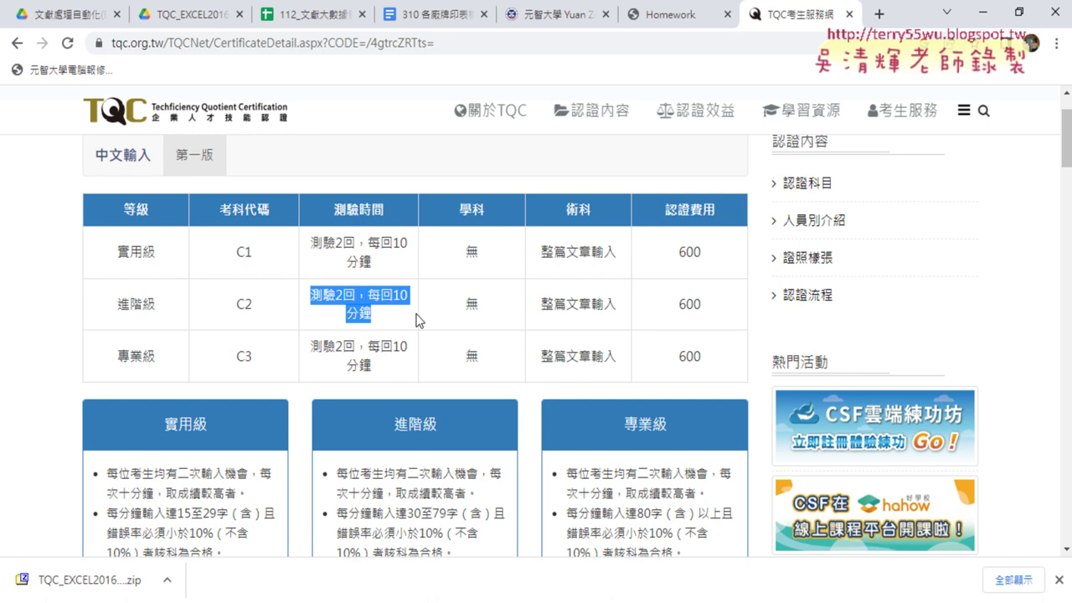
# Step: Mark the 進階級 30至79字 and 專業級 80字 per-minute speed requirements with their level headings
pyautogui.scroll(-1, 350, 348)
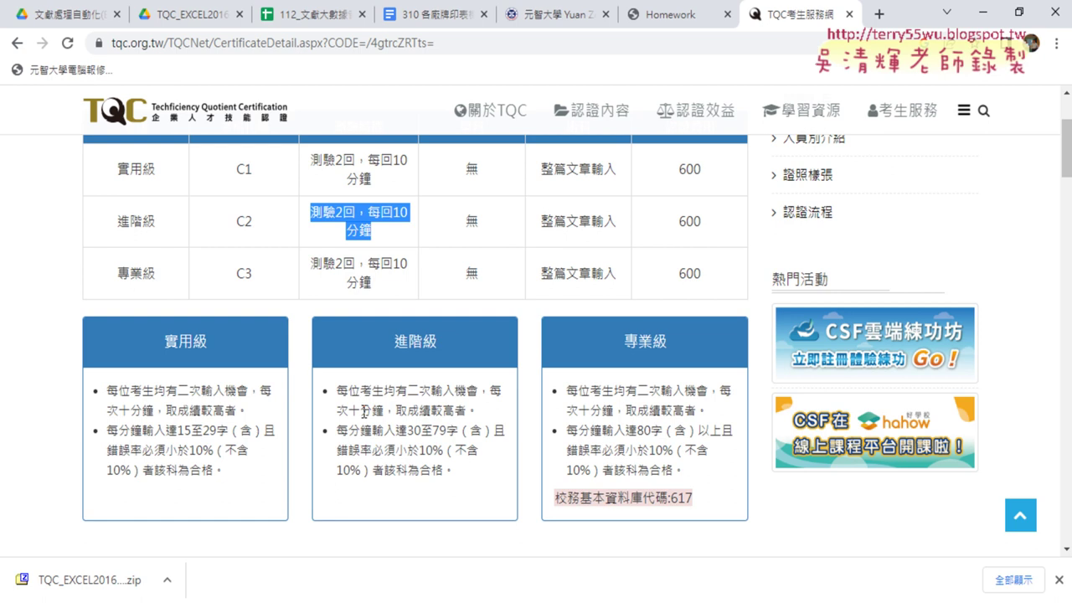
pyautogui.moveTo(407, 431); pyautogui.dragTo(458, 431)
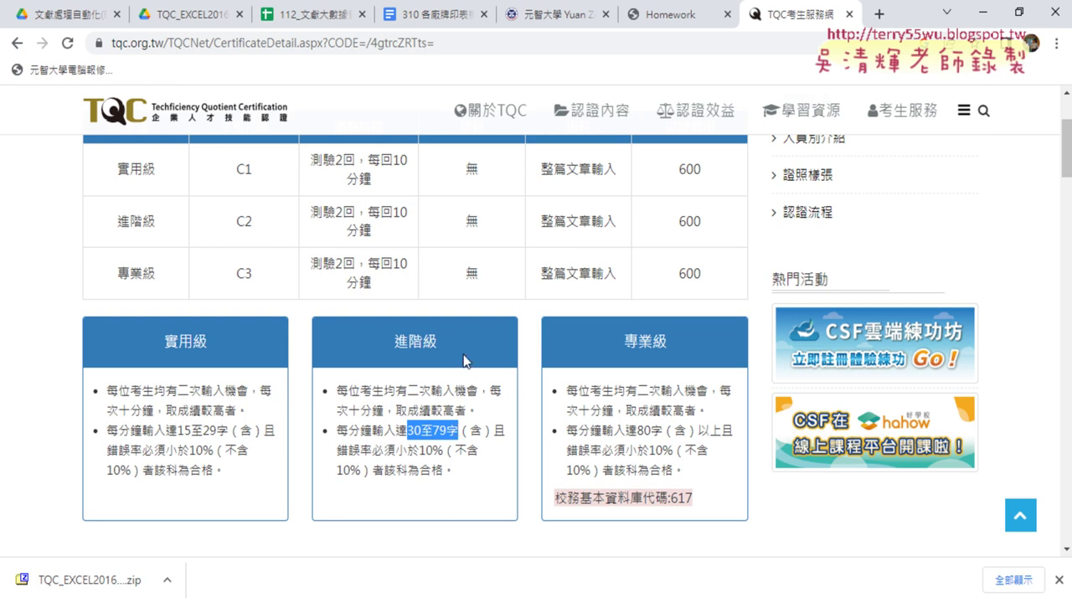
pyautogui.moveTo(450, 350); pyautogui.dragTo(403, 347)
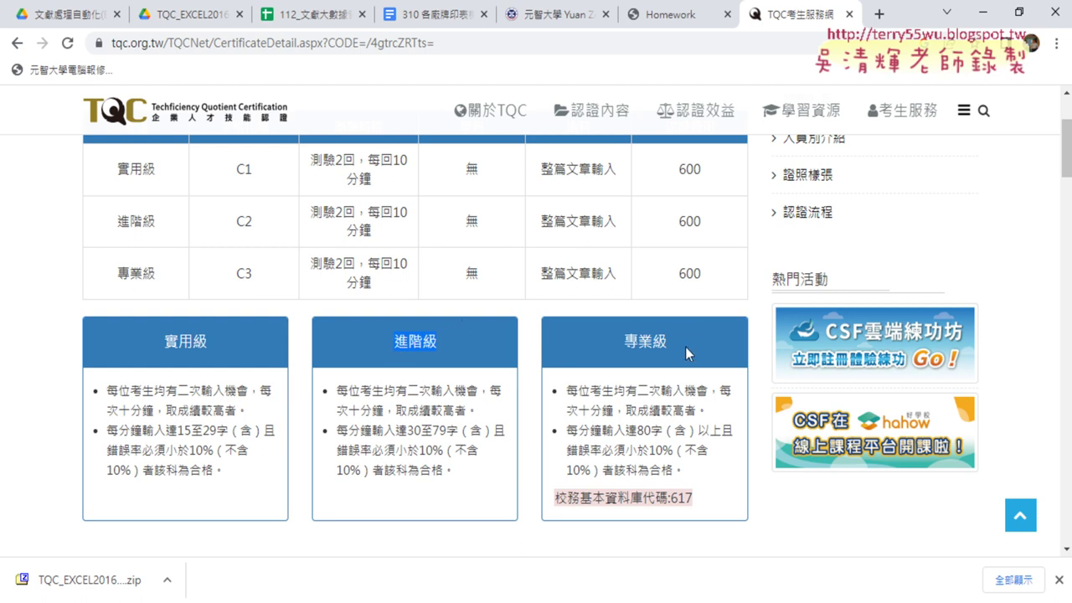
pyautogui.moveTo(685, 346); pyautogui.dragTo(617, 343)
pyautogui.moveTo(663, 430); pyautogui.dragTo(637, 431)
# Step: Return to the certificate list, look over the 近期開考梯次 table, and close the TQC tab
pyautogui.click(17, 43)
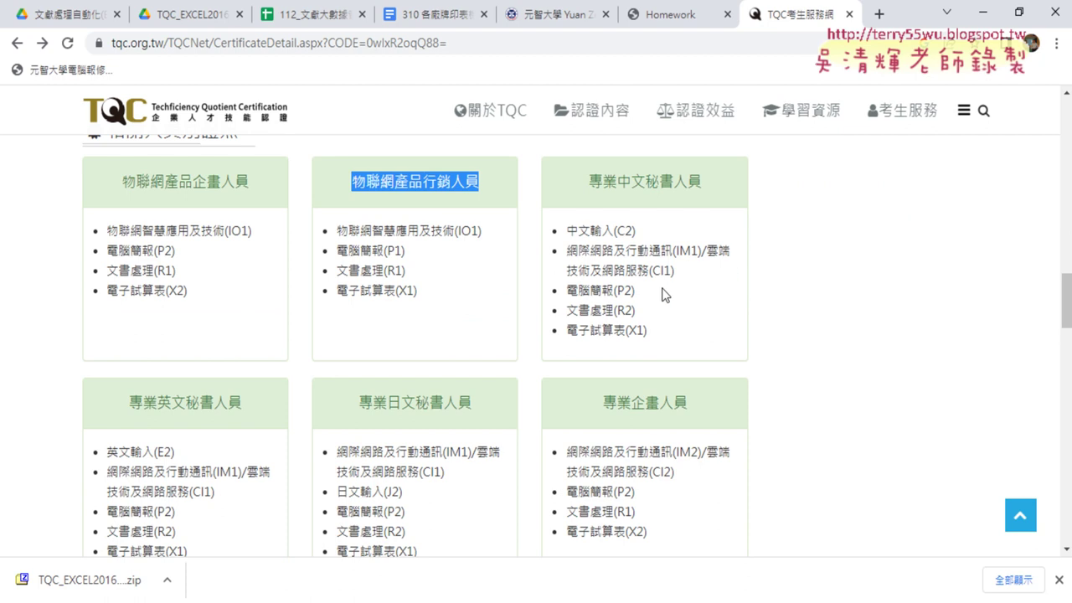
pyautogui.scroll(-2, 773, 344)
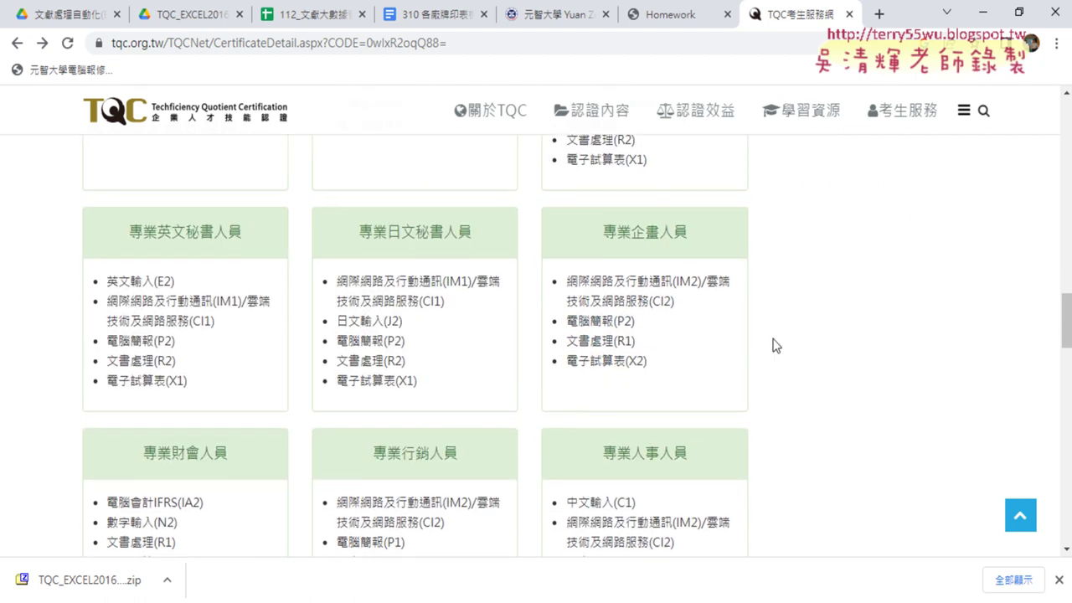
pyautogui.scroll(-1, 773, 344)
pyautogui.scroll(-5, 775, 345)
pyautogui.scroll(-6, 775, 345)
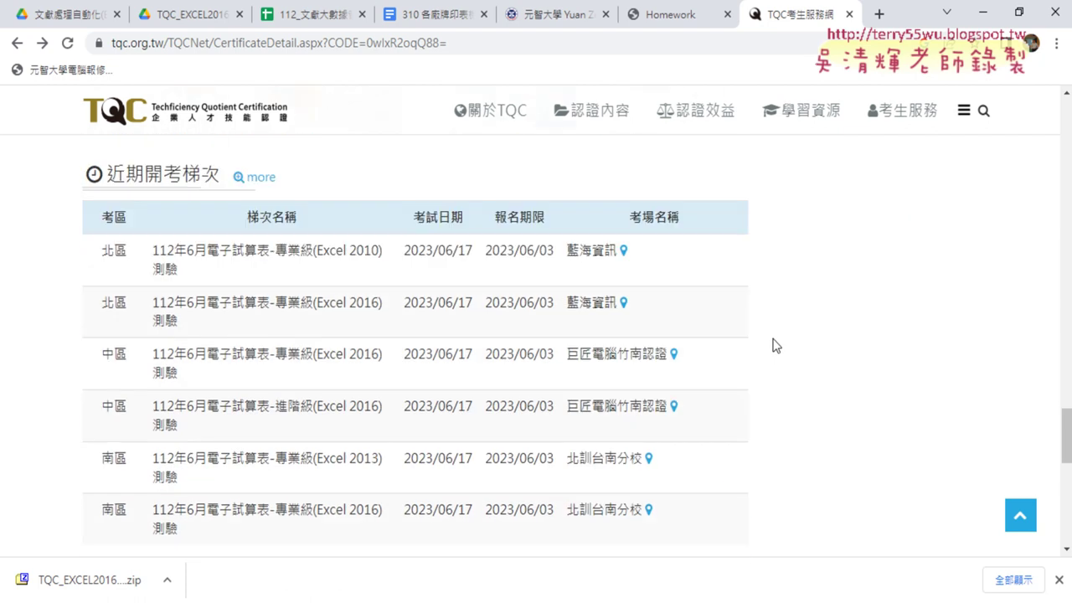
pyautogui.scroll(2, 775, 345)
pyautogui.scroll(2, 775, 345)
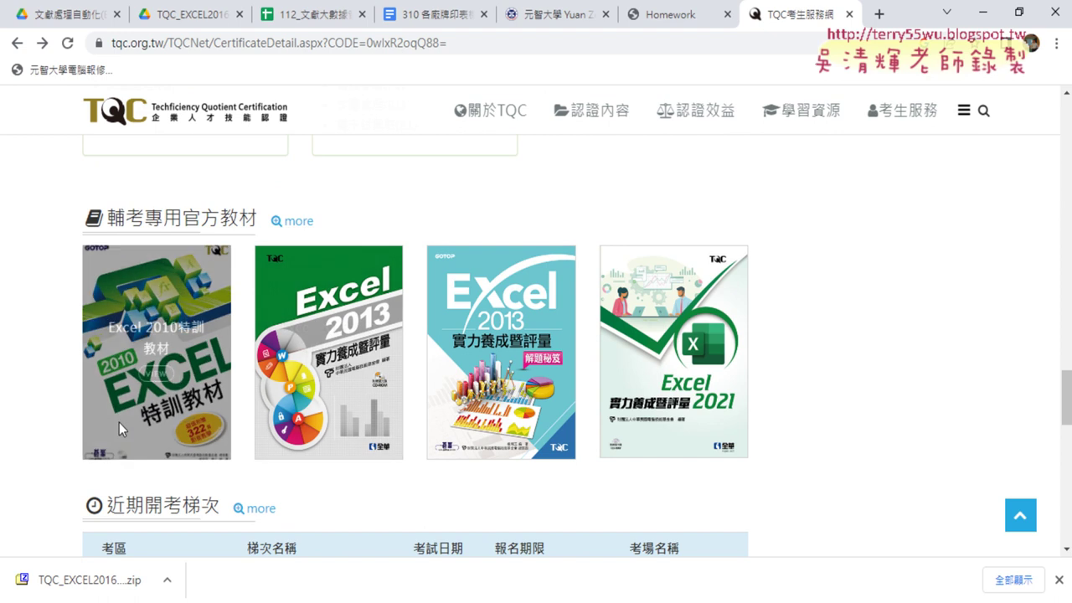
pyautogui.scroll(-4, 871, 438)
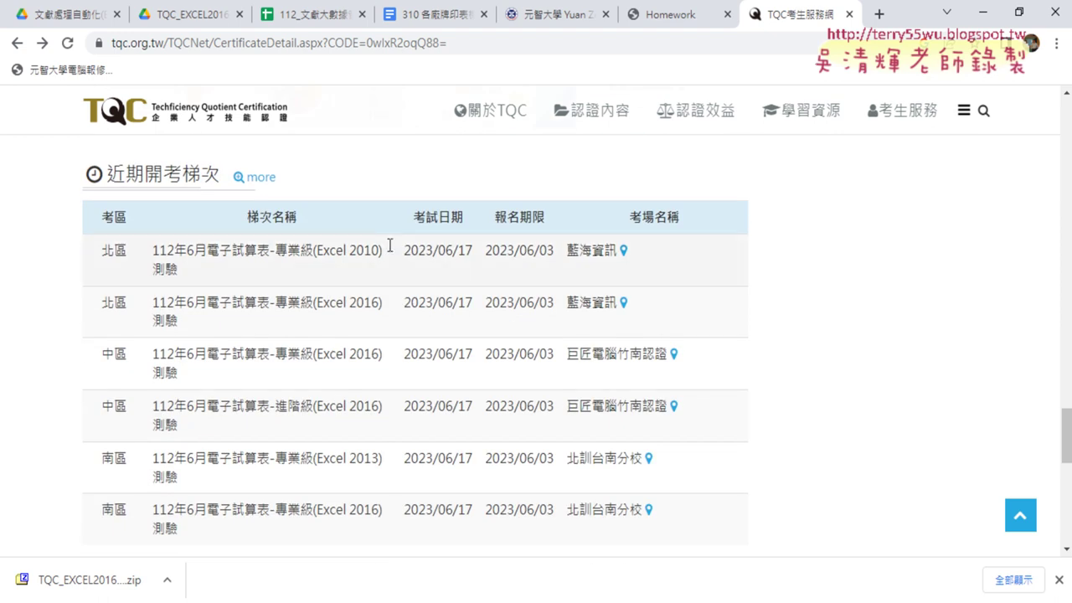
pyautogui.click(848, 14)
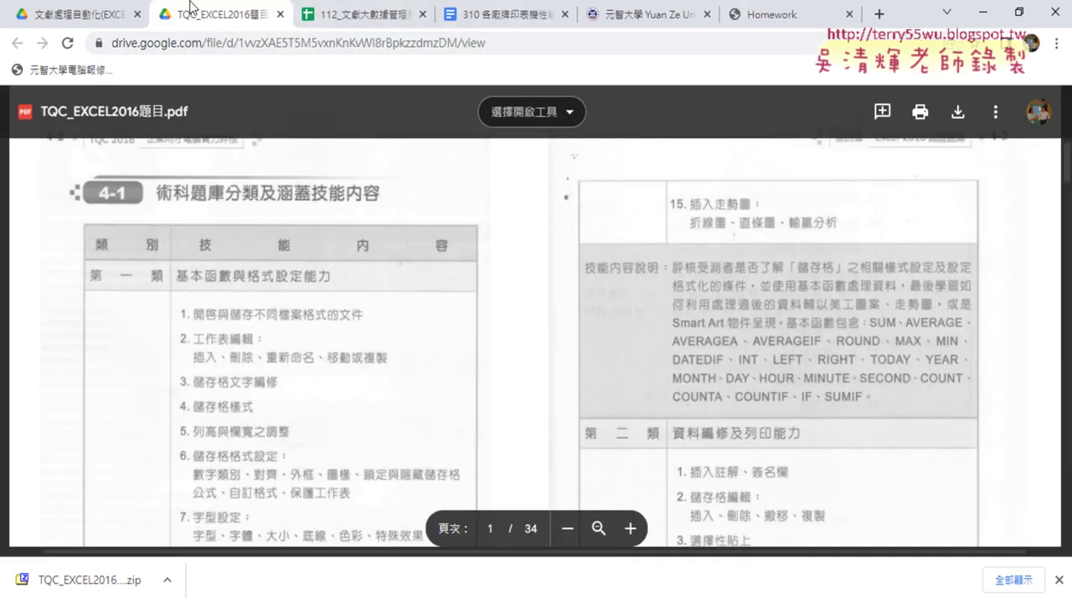
# Step: Scroll the PDF past problem 304 to page 18, showing problem 306 萬事通銀行逾期放款分析表 and its chart
pyautogui.scroll(-3, 295, 319)
pyautogui.scroll(-5, 842, 289)
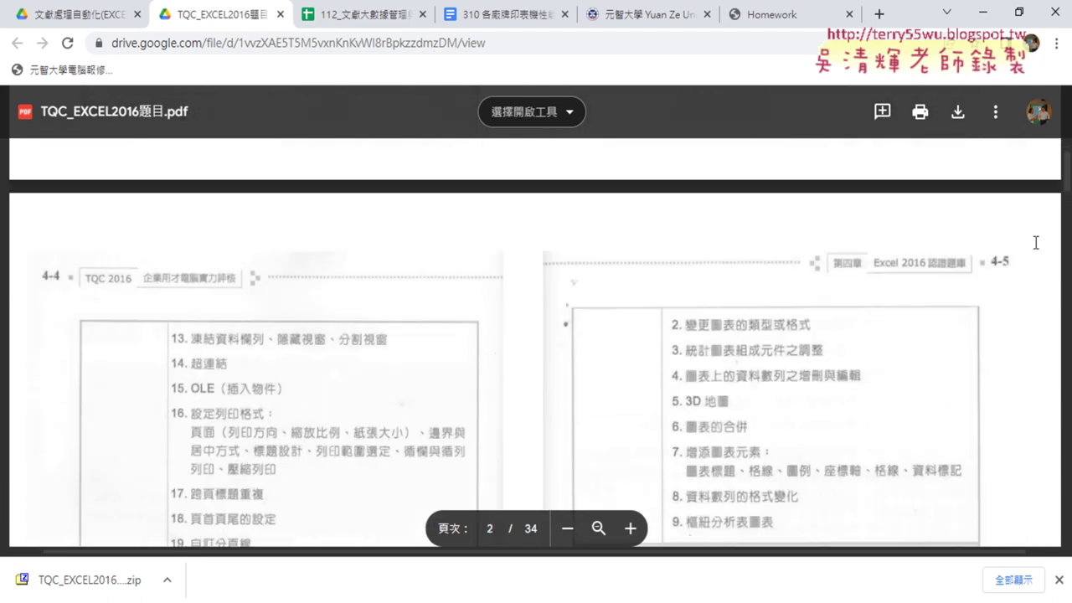
pyautogui.scroll(-5, 1036, 239)
pyautogui.scroll(-5, 1036, 239)
pyautogui.scroll(-4, 1036, 239)
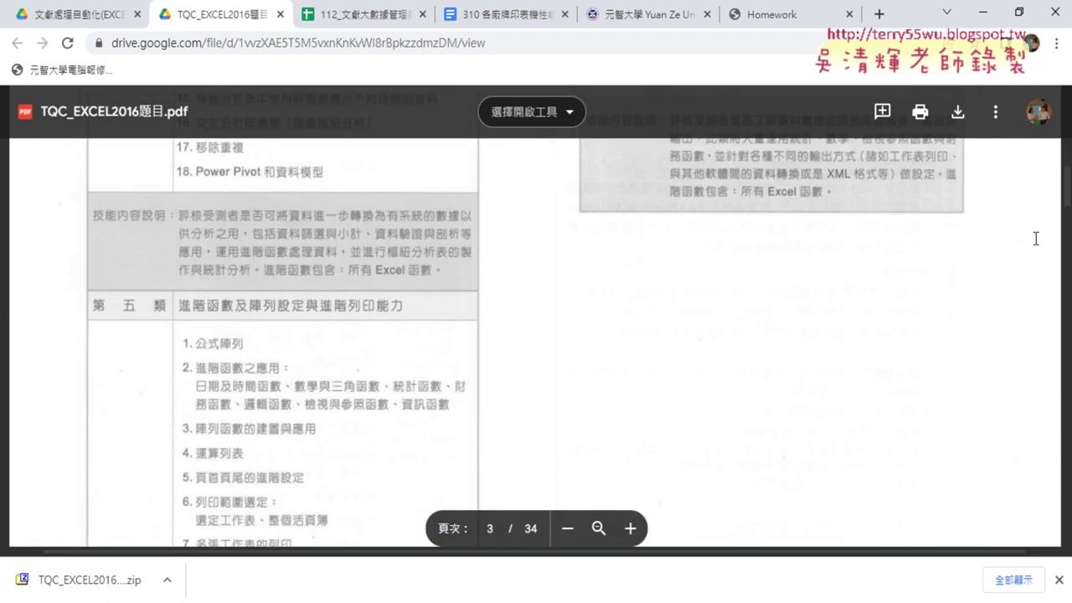
pyautogui.scroll(4, 1036, 238)
pyautogui.scroll(3, 1036, 238)
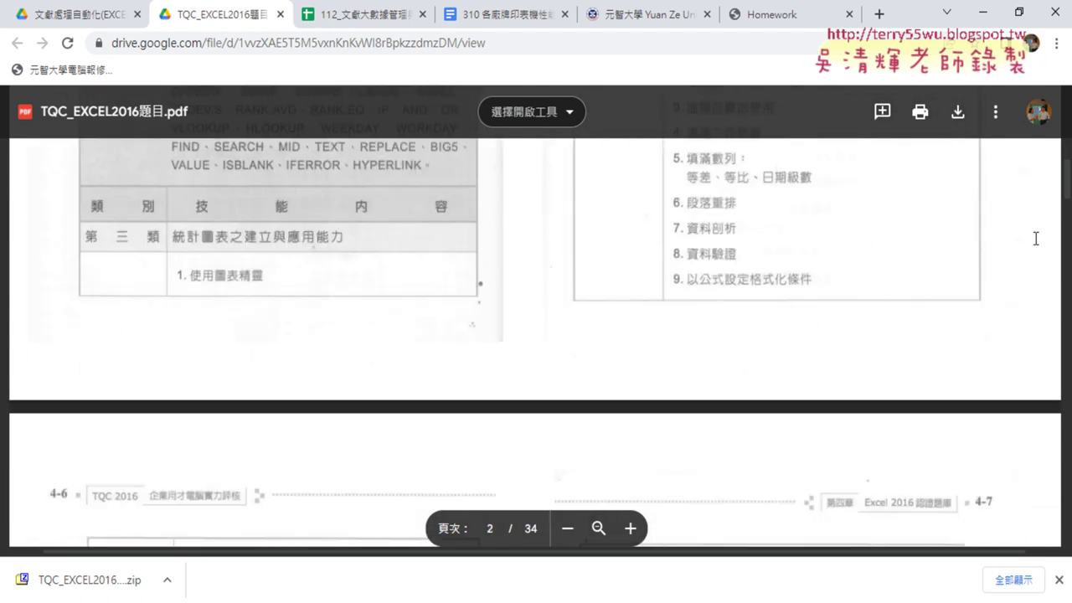
pyautogui.scroll(2, 1036, 238)
pyautogui.scroll(1, 1036, 239)
pyautogui.scroll(1, 1036, 239)
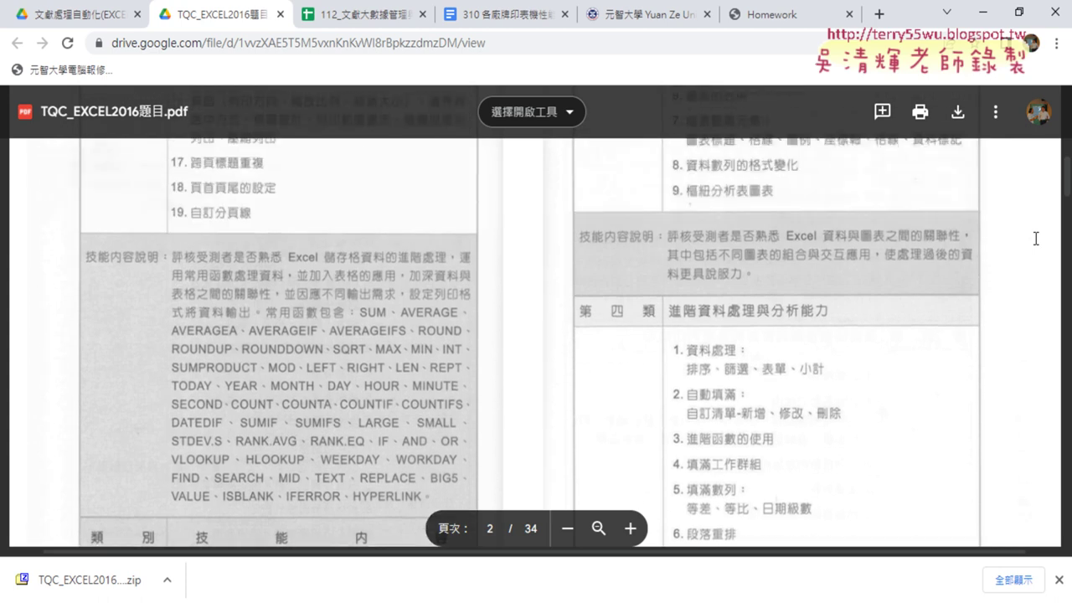
pyautogui.scroll(-3, 1035, 239)
pyautogui.scroll(-4, 1036, 238)
pyautogui.scroll(-4, 1036, 239)
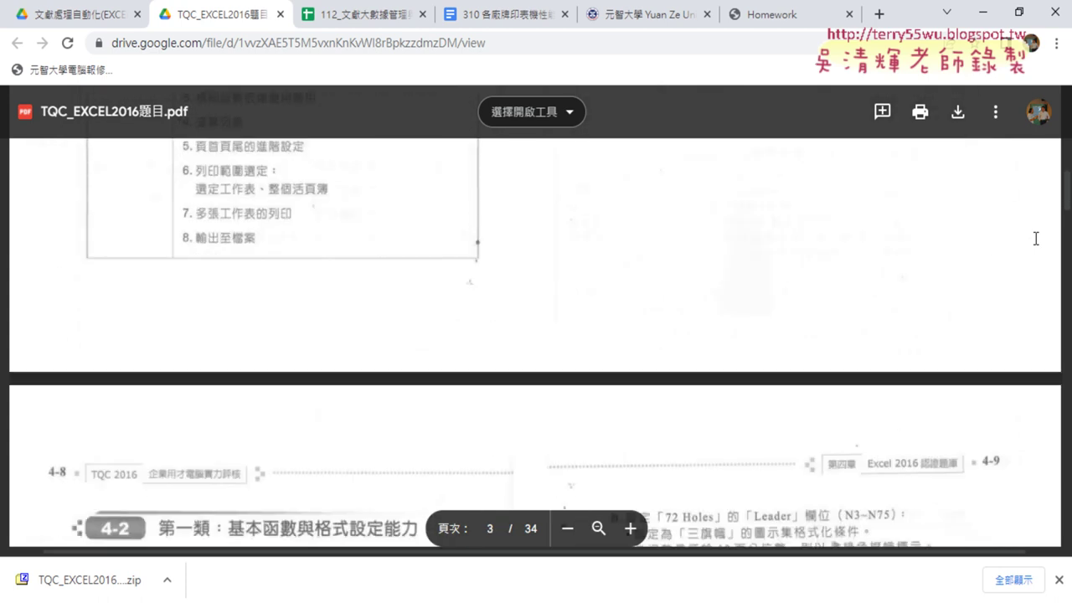
pyautogui.scroll(-4, 1036, 239)
pyautogui.scroll(-5, 466, 319)
pyautogui.scroll(-4, 467, 319)
pyautogui.scroll(-4, 467, 319)
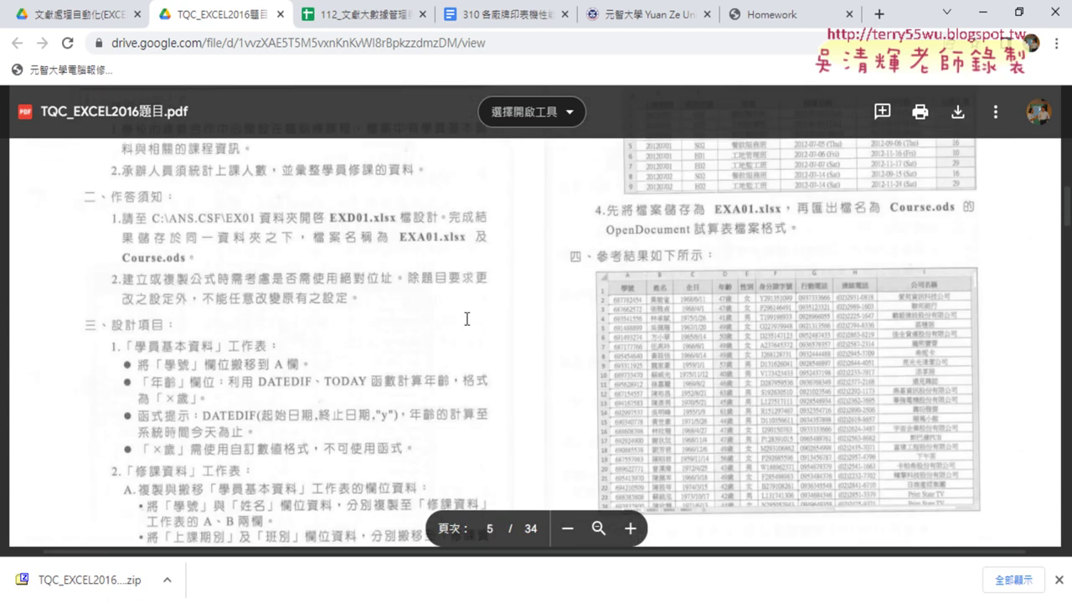
pyautogui.scroll(-4, 466, 319)
pyautogui.scroll(-4, 466, 319)
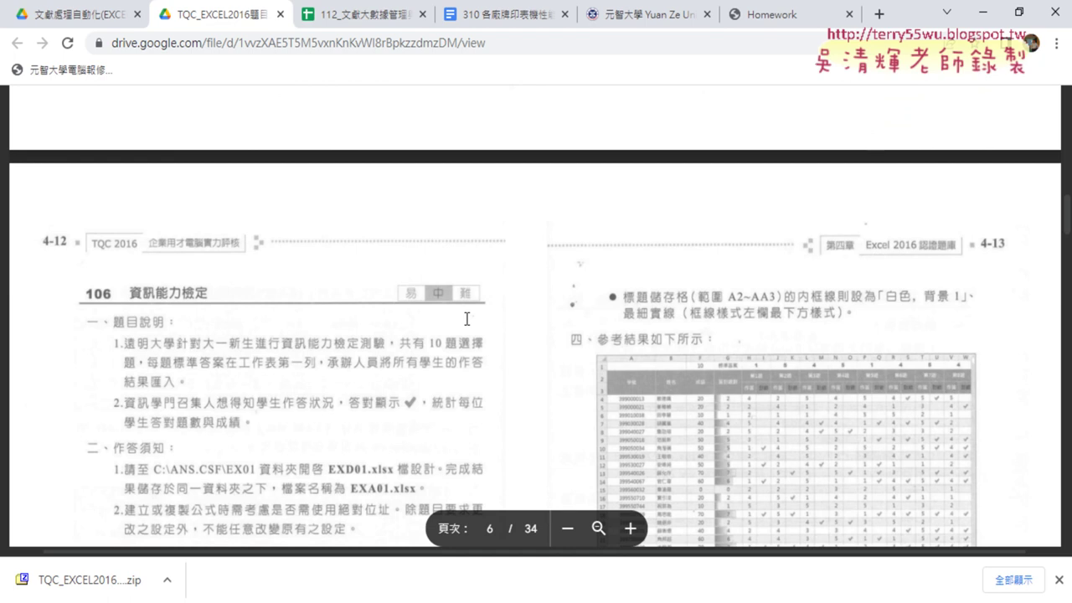
pyautogui.scroll(-4, 466, 319)
pyautogui.scroll(-3, 466, 319)
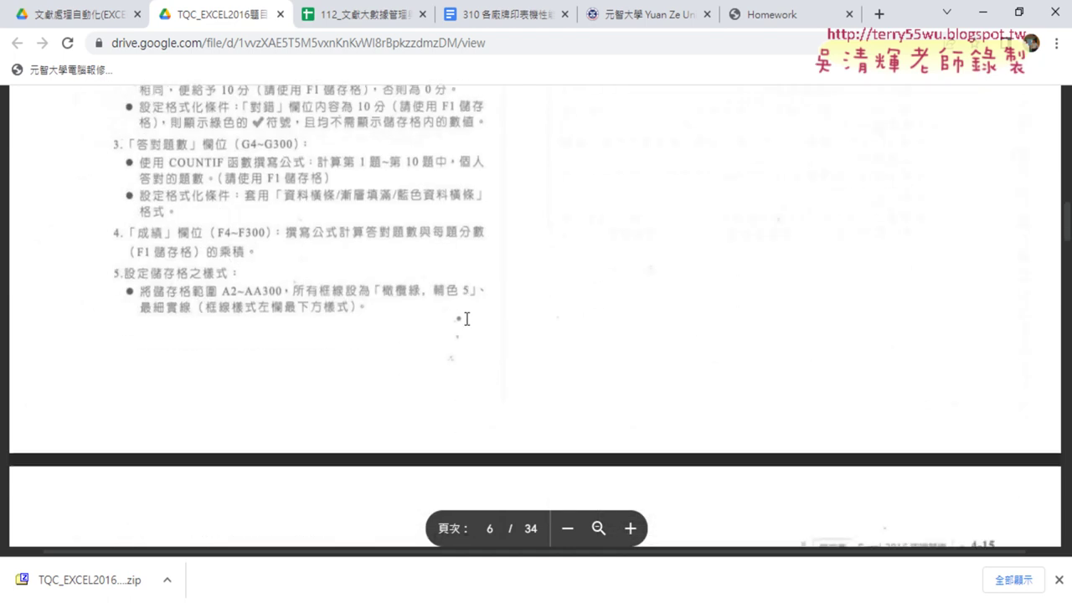
pyautogui.scroll(-4, 466, 319)
pyautogui.scroll(-4, 466, 319)
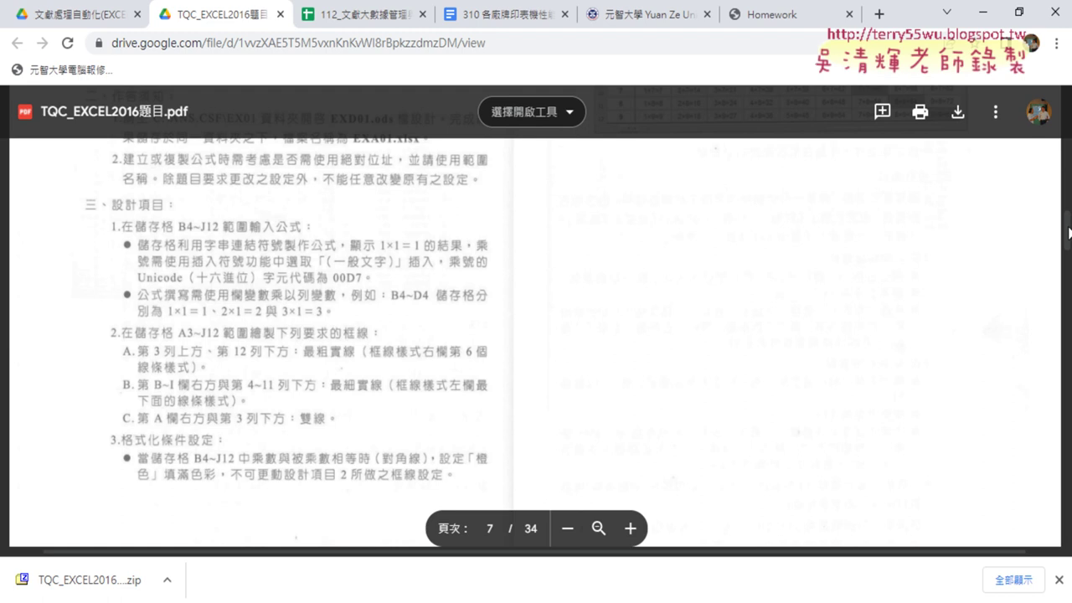
pyautogui.moveTo(1065, 218); pyautogui.dragTo(1066, 299)
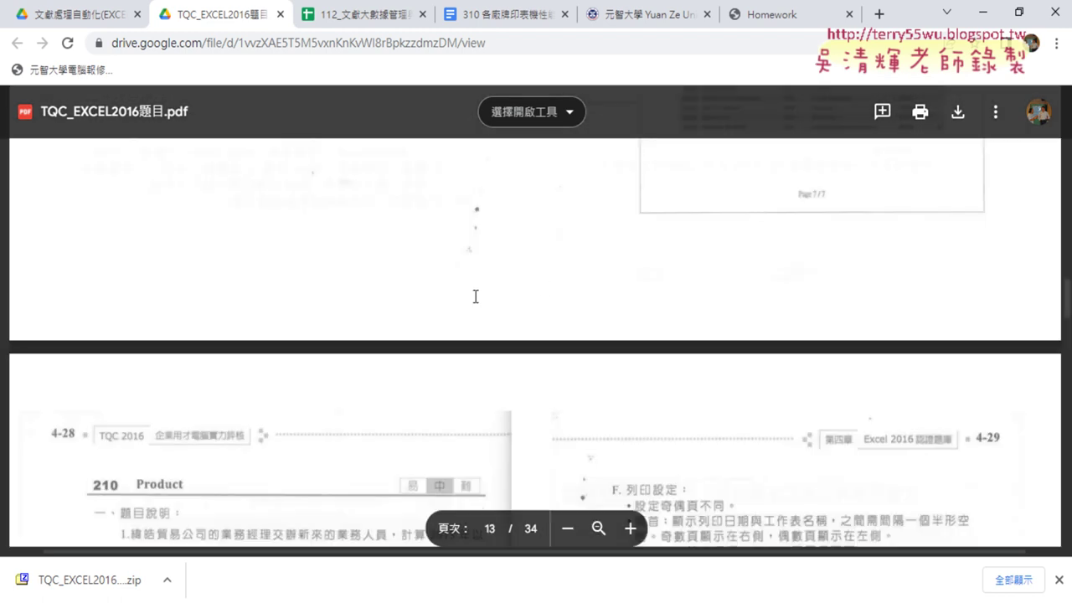
pyautogui.scroll(-3, 475, 295)
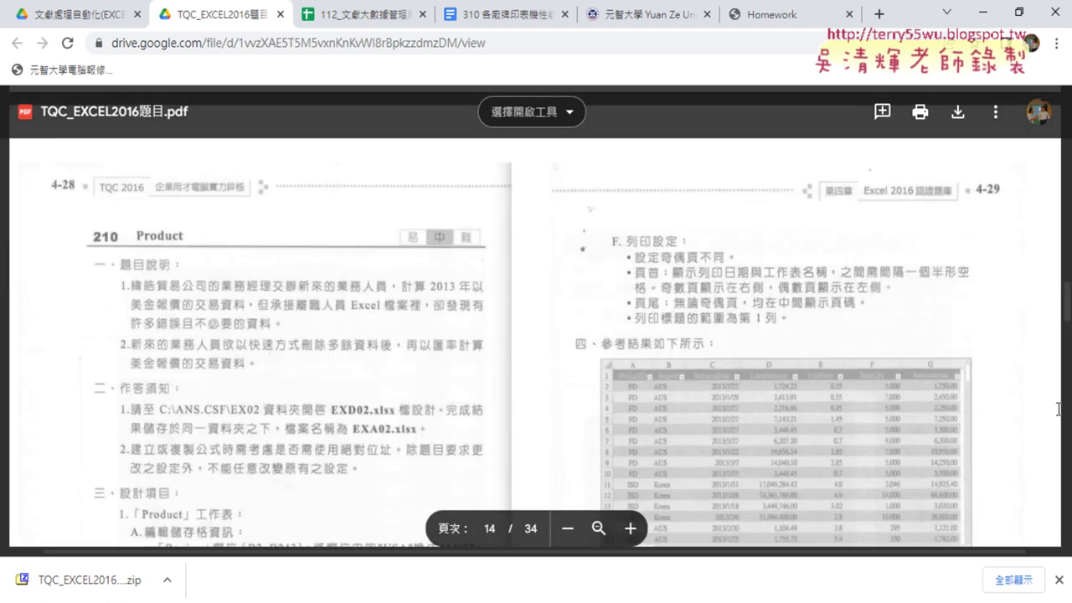
pyautogui.scroll(-4, 999, 446)
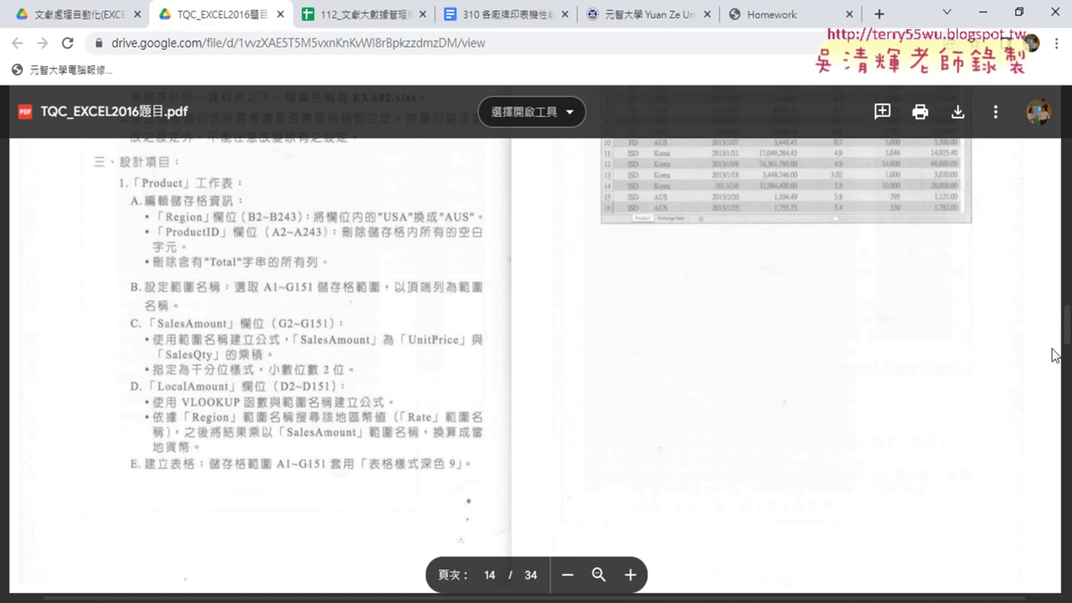
pyautogui.moveTo(1066, 330); pyautogui.dragTo(1068, 362)
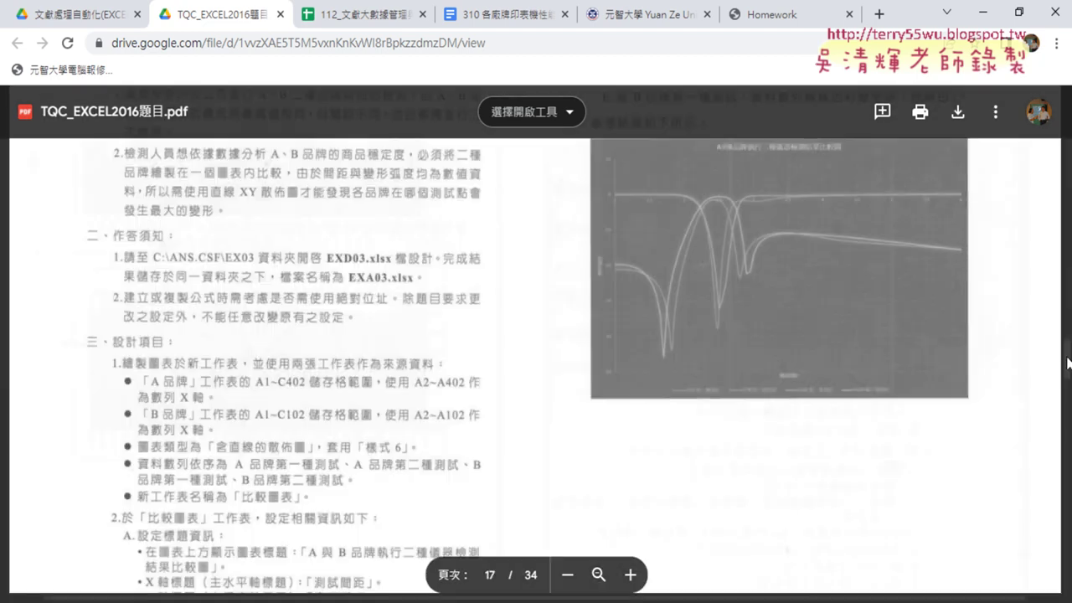
pyautogui.scroll(4, 507, 280)
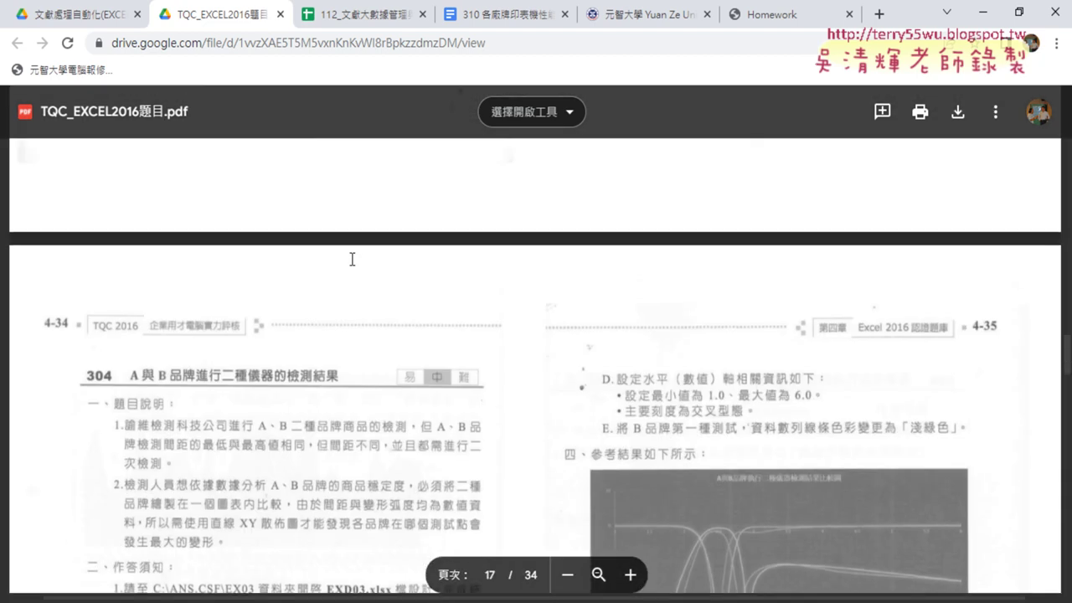
pyautogui.scroll(2, 352, 260)
pyautogui.scroll(6, 352, 260)
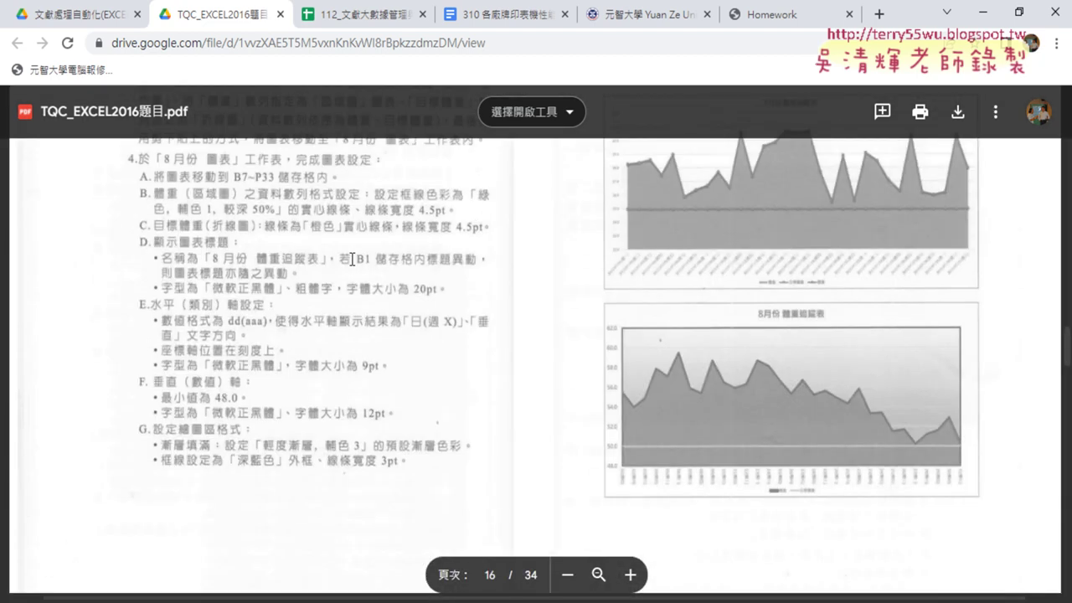
pyautogui.scroll(-1, 352, 259)
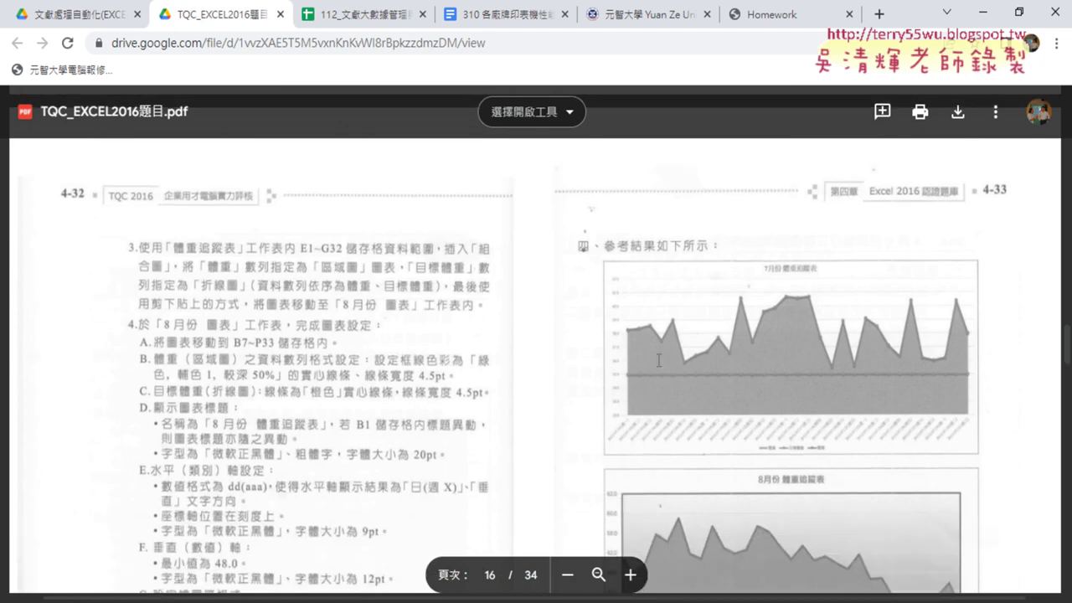
pyautogui.scroll(-3, 854, 346)
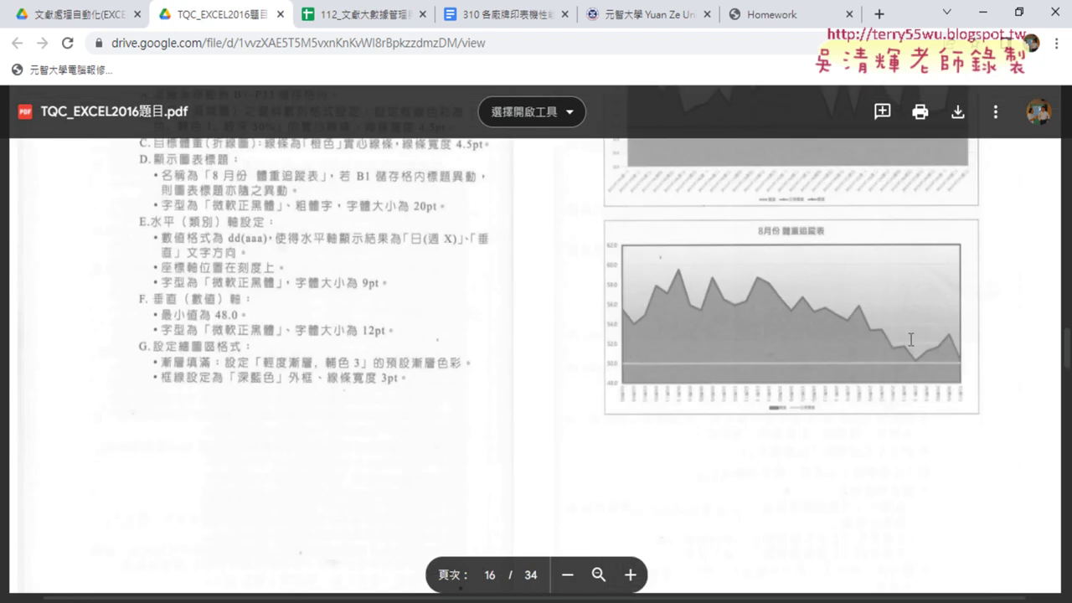
pyautogui.scroll(2, 834, 320)
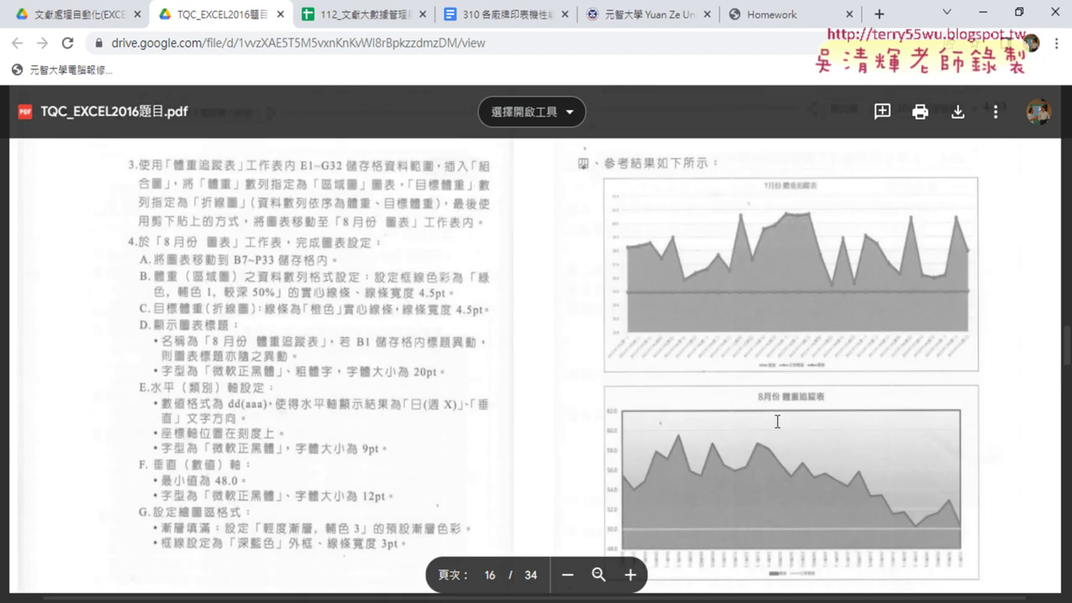
pyautogui.scroll(-5, 765, 388)
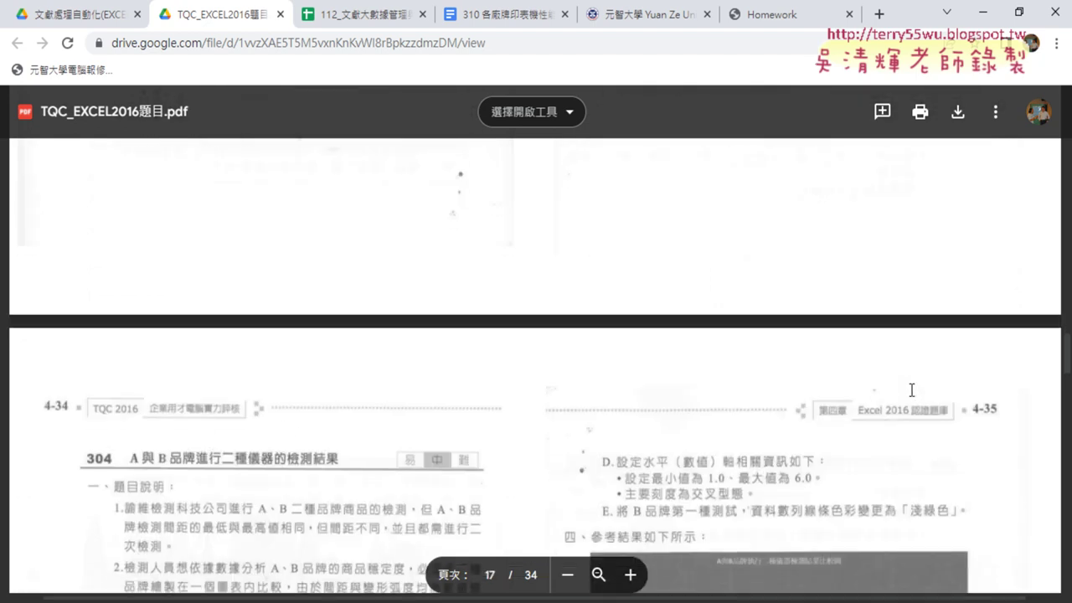
pyautogui.scroll(-3, 911, 390)
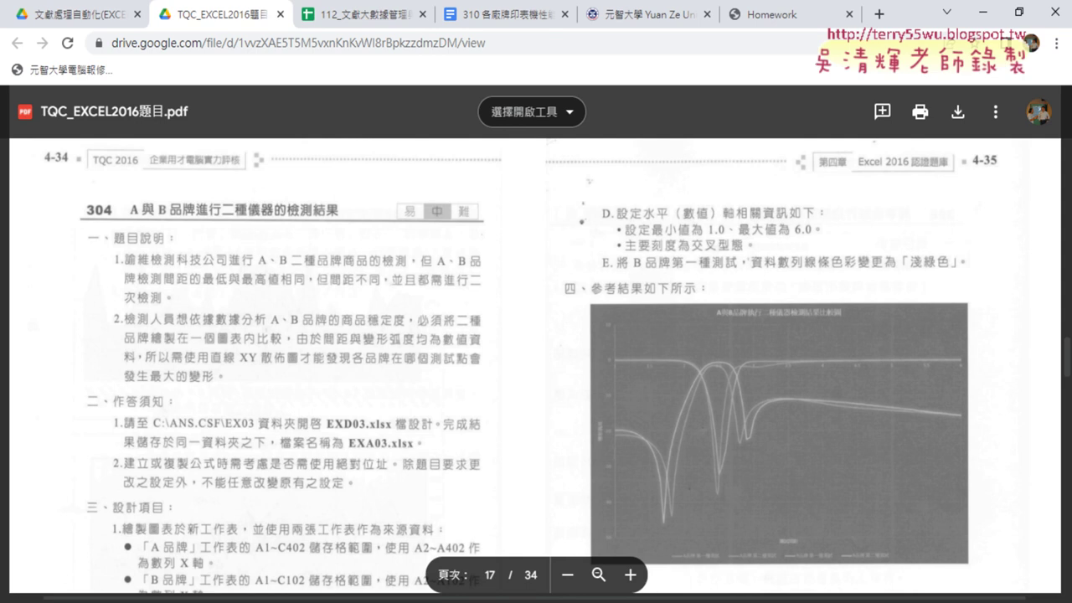
pyautogui.scroll(-2, 589, 422)
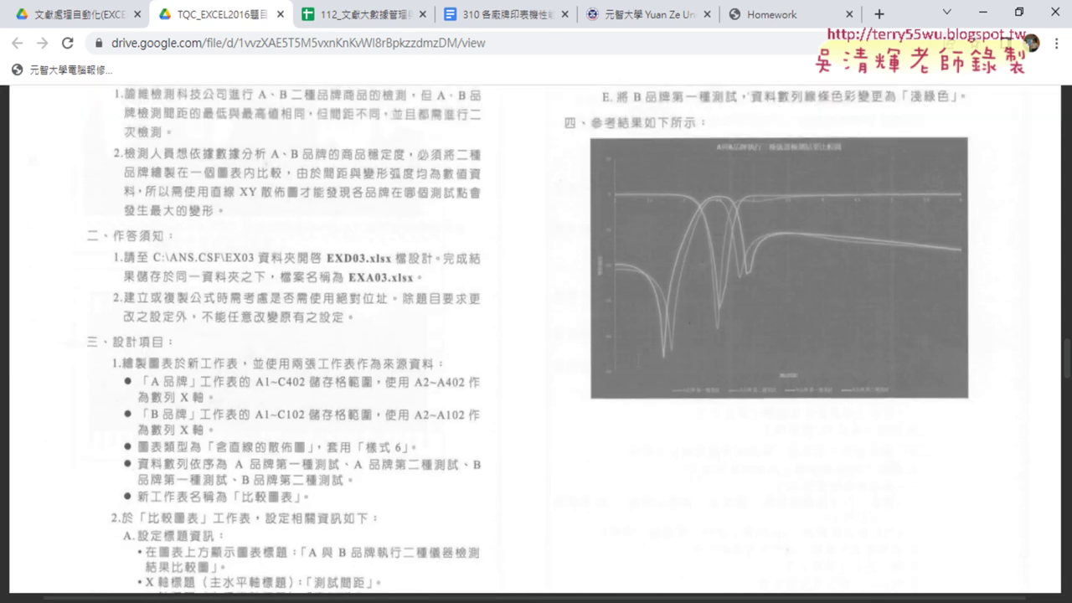
pyautogui.scroll(1, 518, 283)
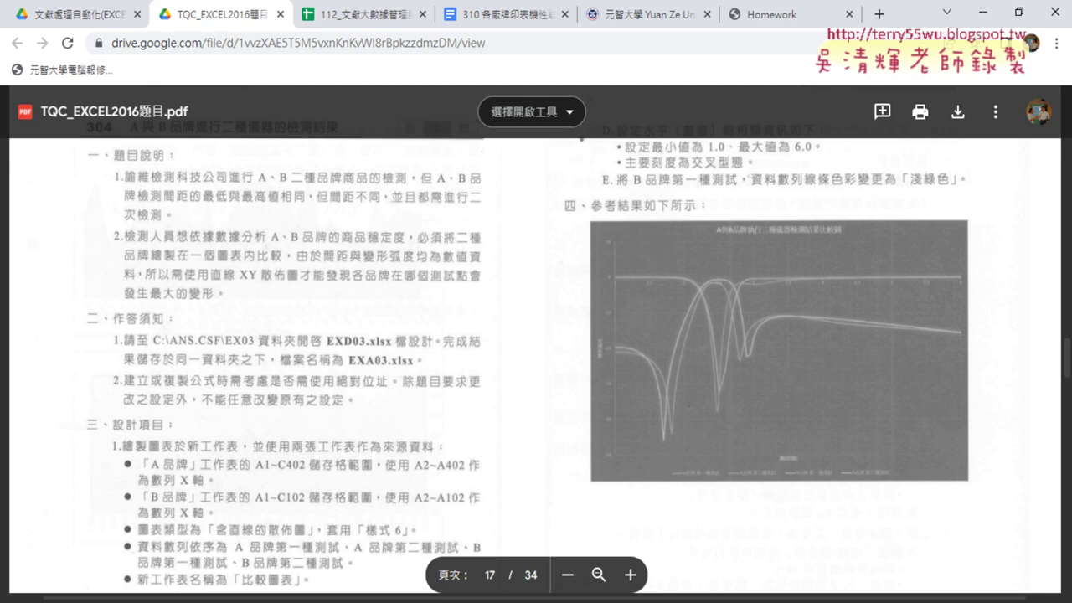
pyautogui.scroll(2, 748, 318)
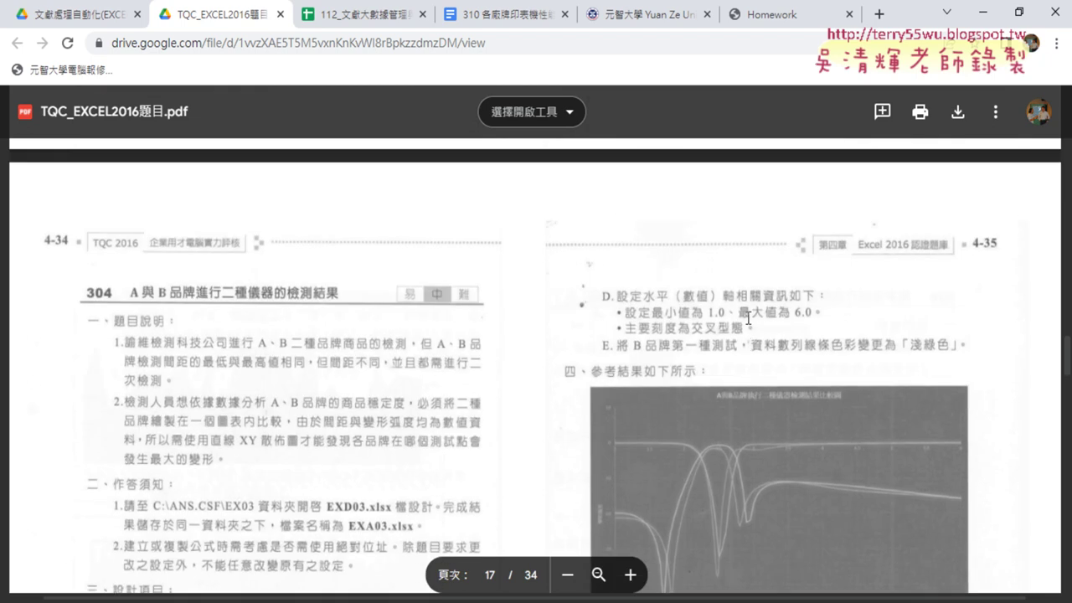
pyautogui.scroll(-5, 748, 318)
pyautogui.scroll(-5, 747, 318)
pyautogui.scroll(-1, 748, 318)
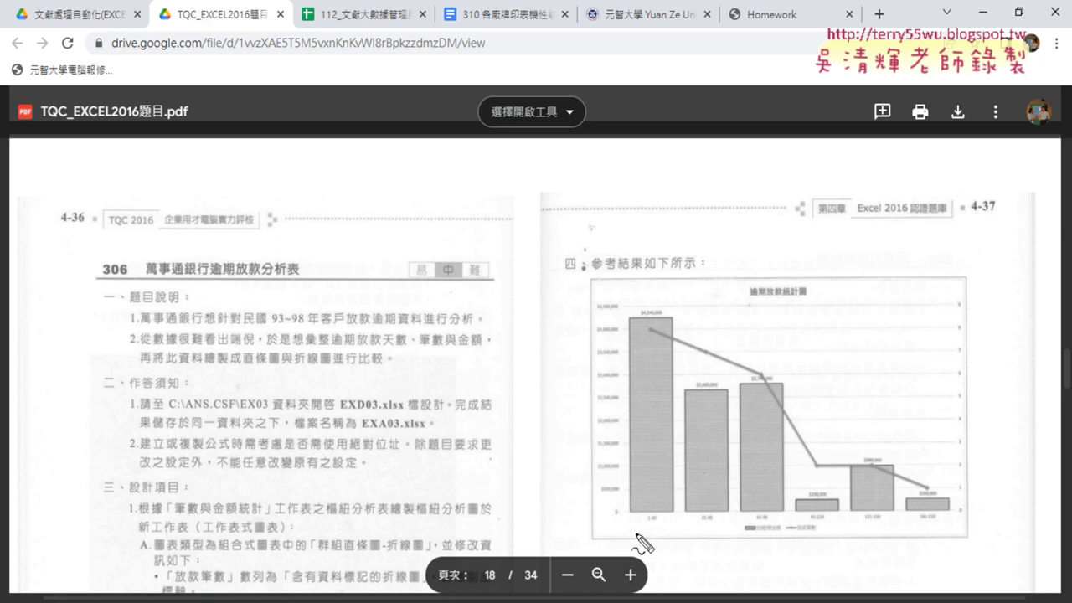
pyautogui.moveTo(635, 532); pyautogui.dragTo(964, 541)
pyautogui.moveTo(588, 283); pyautogui.dragTo(599, 533)
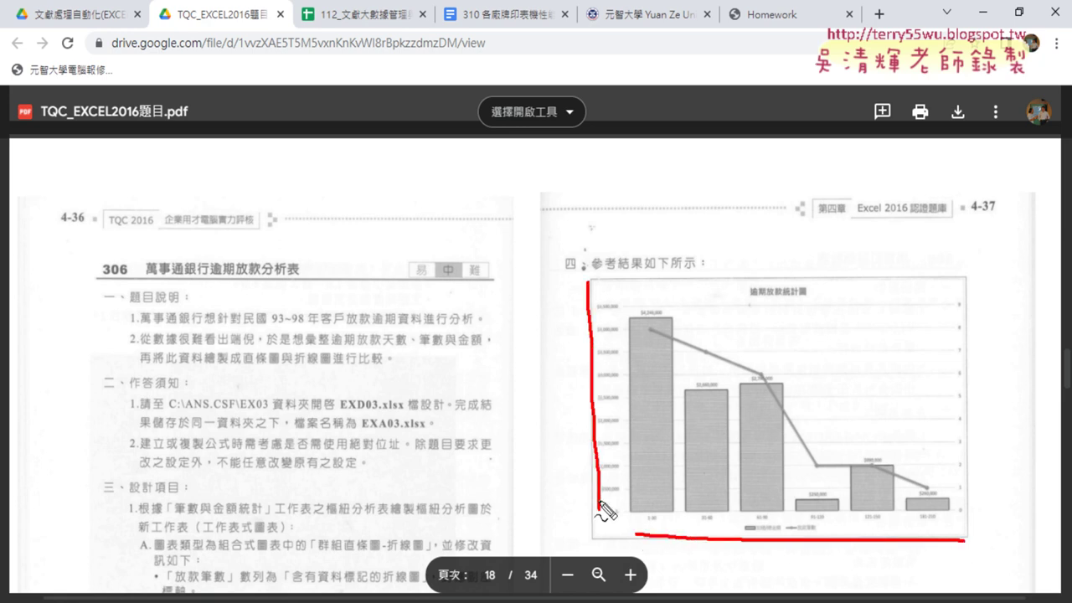
pyautogui.moveTo(983, 283); pyautogui.dragTo(988, 511)
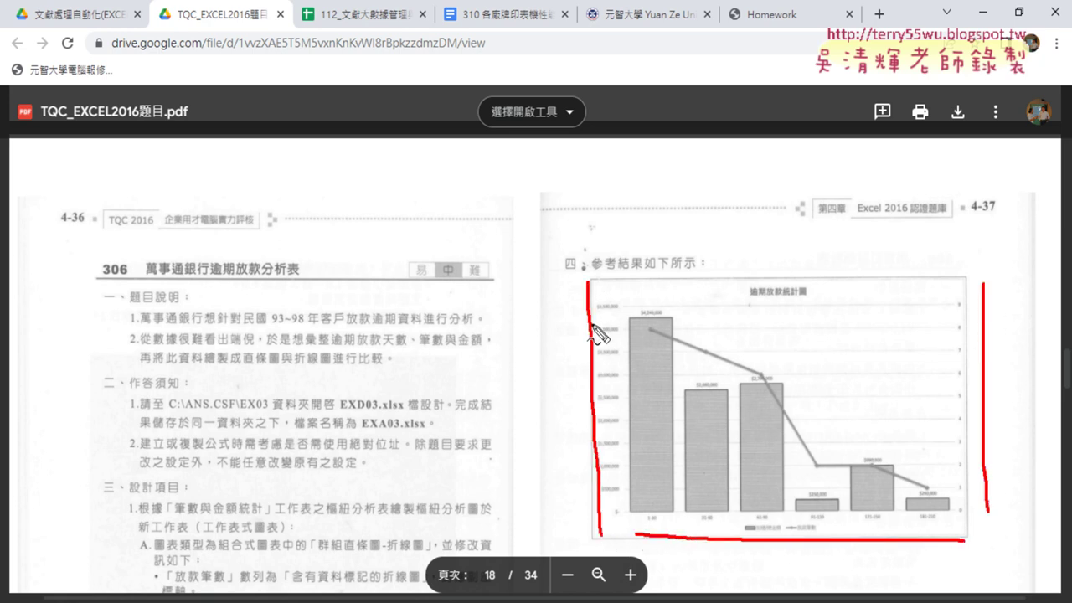
pyautogui.moveTo(615, 323)
pyautogui.mouseDown()
pyautogui.moveTo(588, 304)
pyautogui.moveTo(626, 317)
pyautogui.mouseUp()
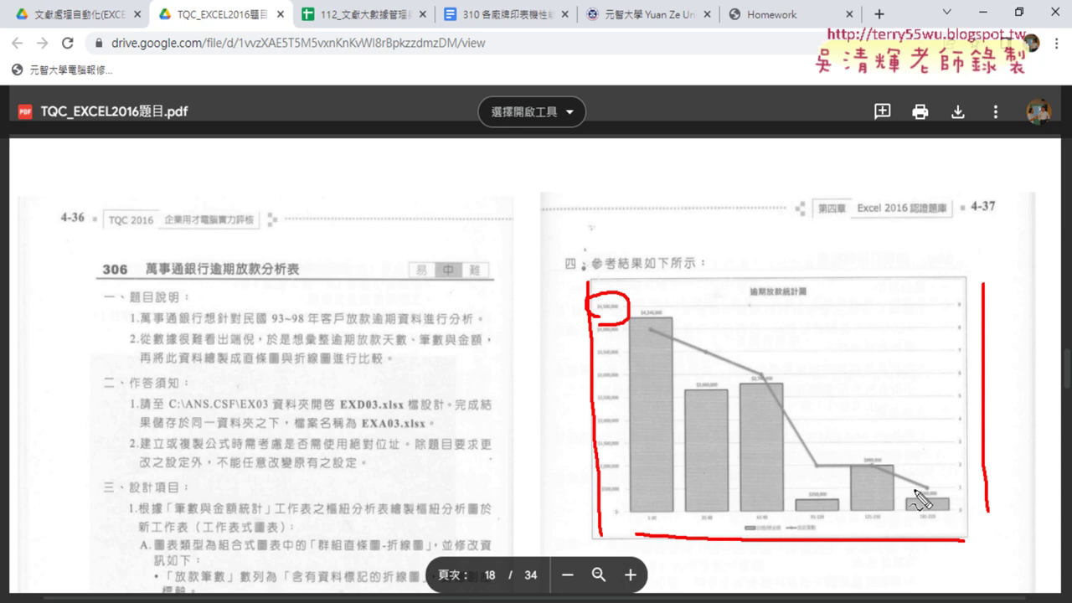
pyautogui.moveTo(216, 554); pyautogui.dragTo(259, 555)
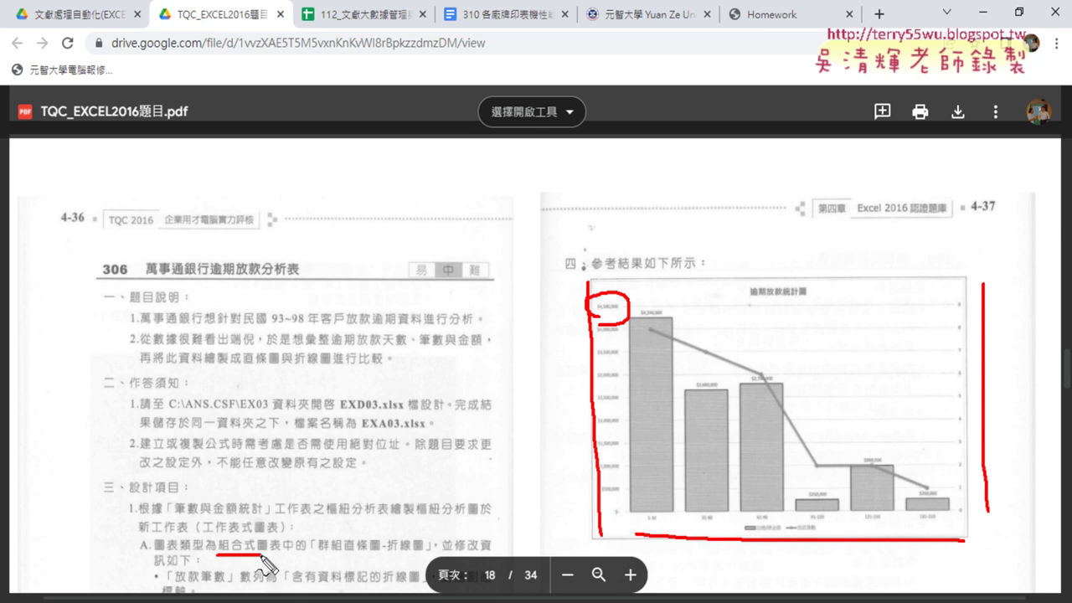
pyautogui.press('Escape')
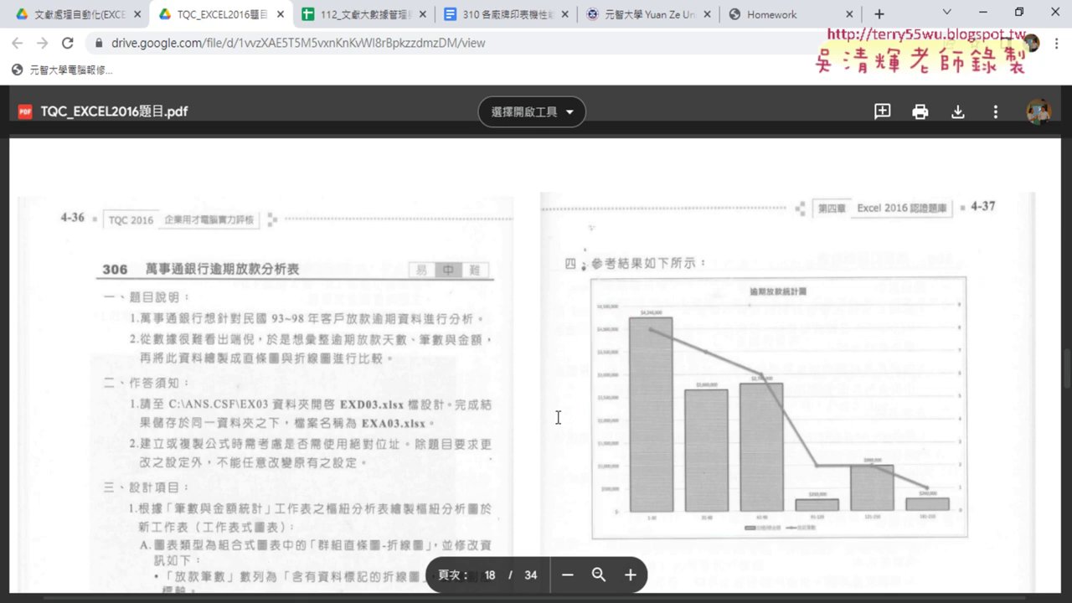
# Step: Scroll the PDF from page 18 to page 20, reaching problem 310's 雷達圖 instructions
pyautogui.scroll(-1, 559, 412)
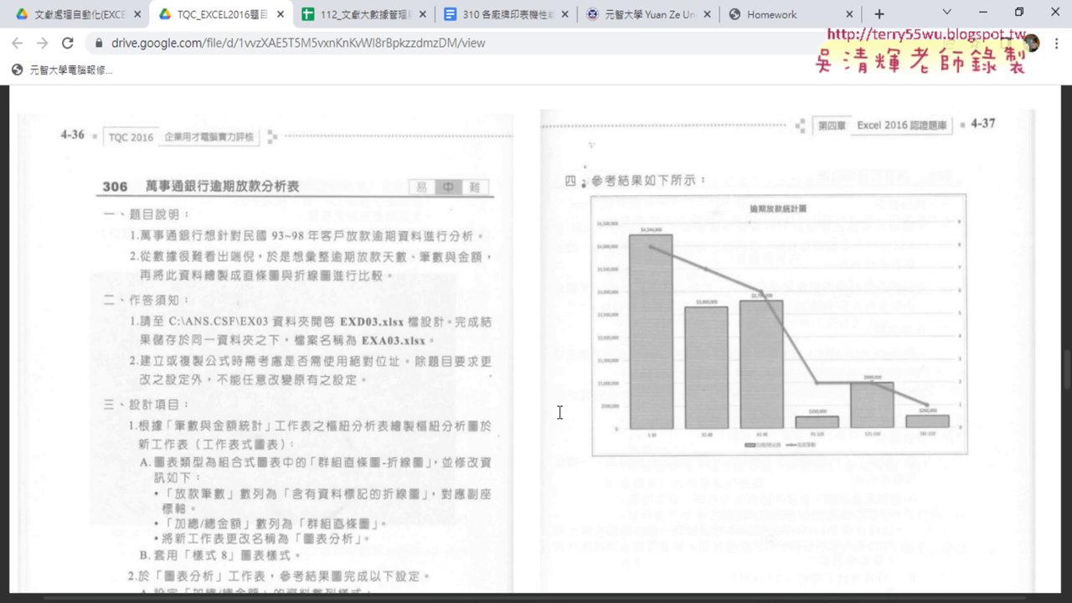
pyautogui.scroll(-8, 270, 286)
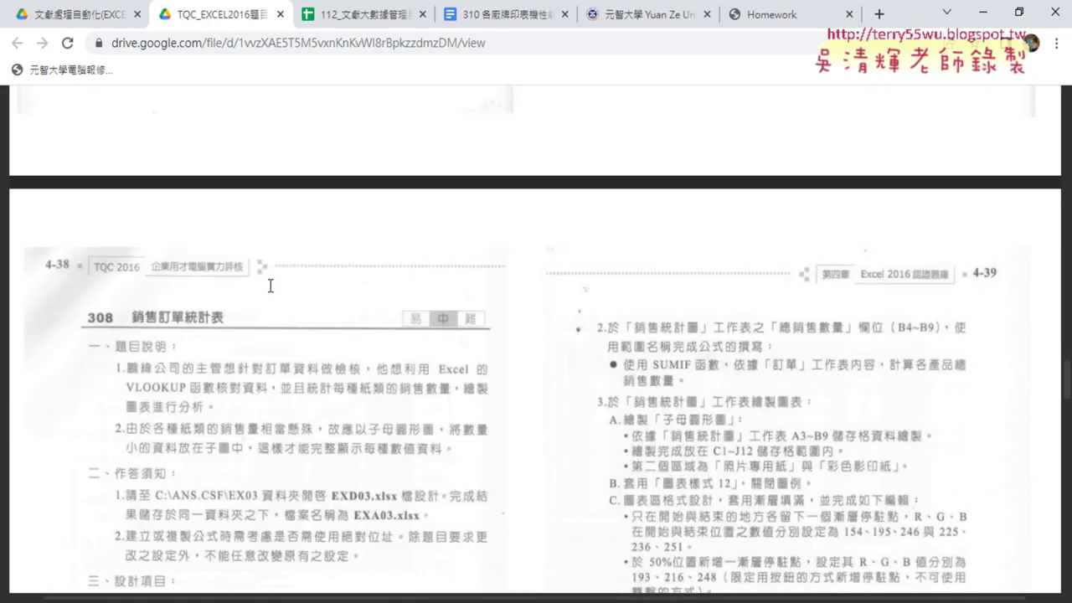
pyautogui.scroll(-4, 270, 286)
pyautogui.scroll(-3, 270, 286)
pyautogui.scroll(-3, 270, 286)
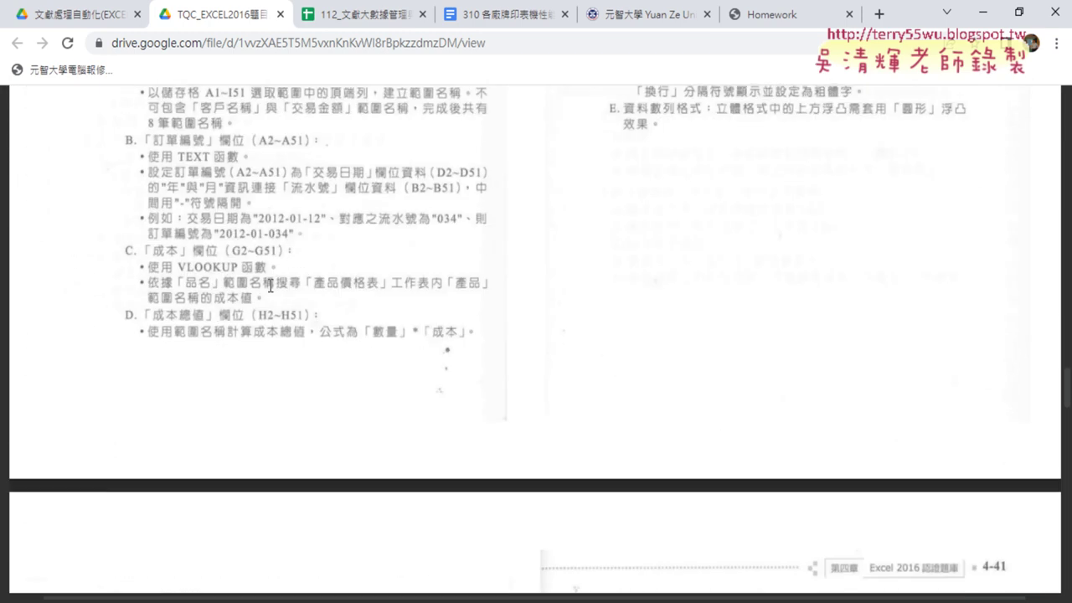
pyautogui.scroll(-4, 270, 285)
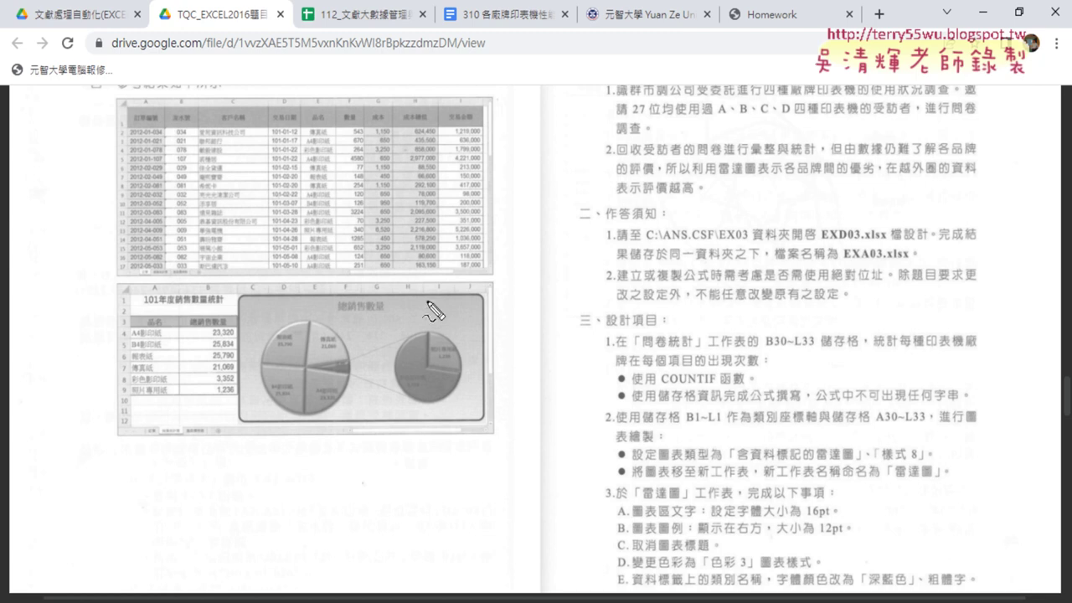
pyautogui.moveTo(353, 358)
pyautogui.mouseDown()
pyautogui.moveTo(351, 378)
pyautogui.moveTo(470, 404)
pyautogui.moveTo(351, 385)
pyautogui.mouseUp()
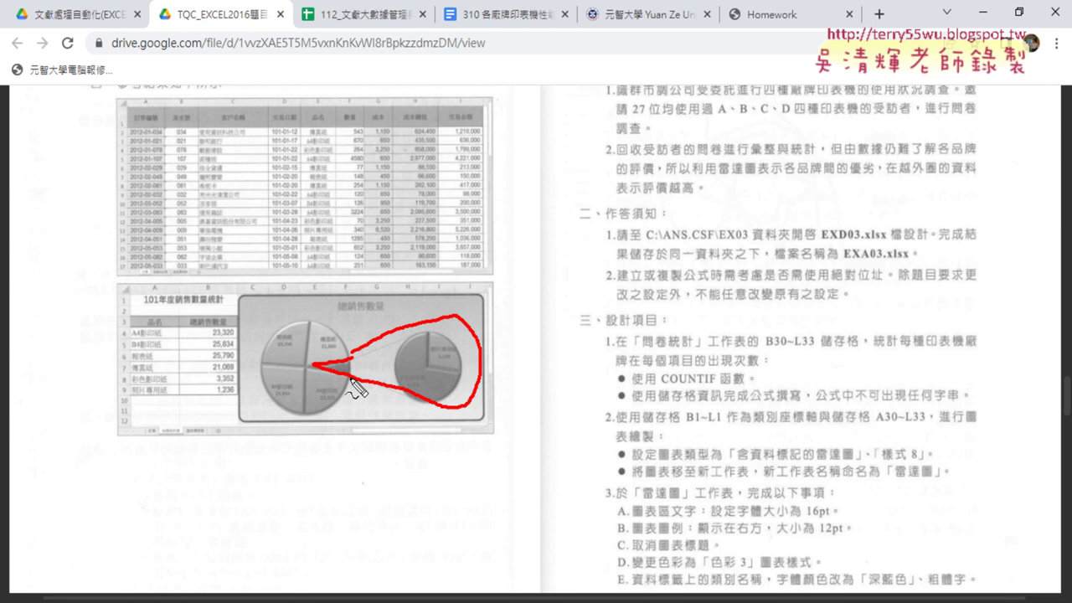
pyautogui.moveTo(335, 436)
pyautogui.mouseDown()
pyautogui.moveTo(361, 414)
pyautogui.moveTo(323, 437)
pyautogui.mouseUp()
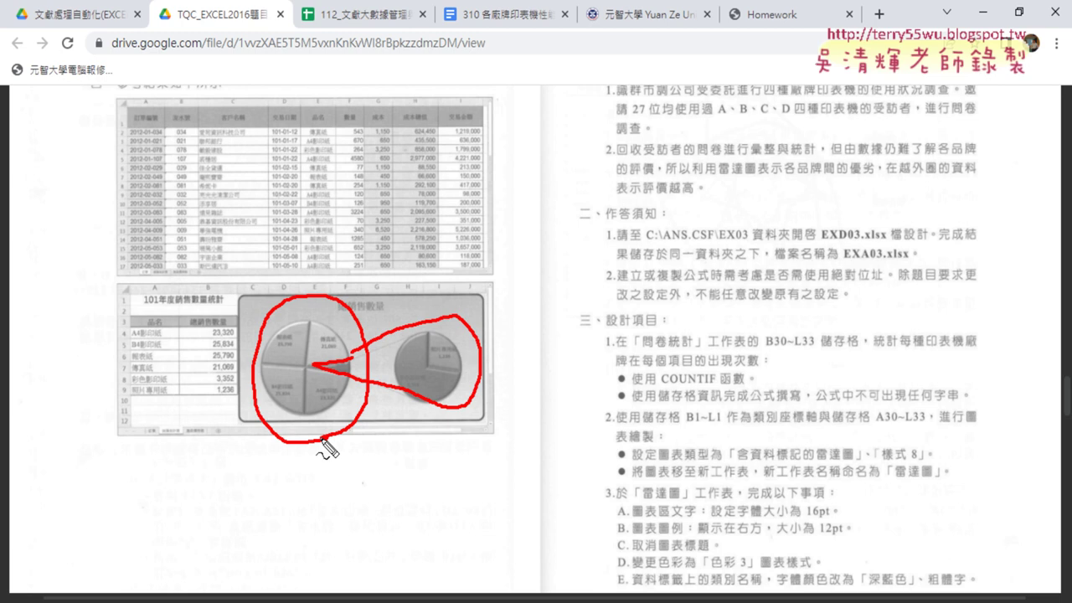
# Step: Clear the red annotations and scroll to problem 310 on page 20
pyautogui.press('Escape')
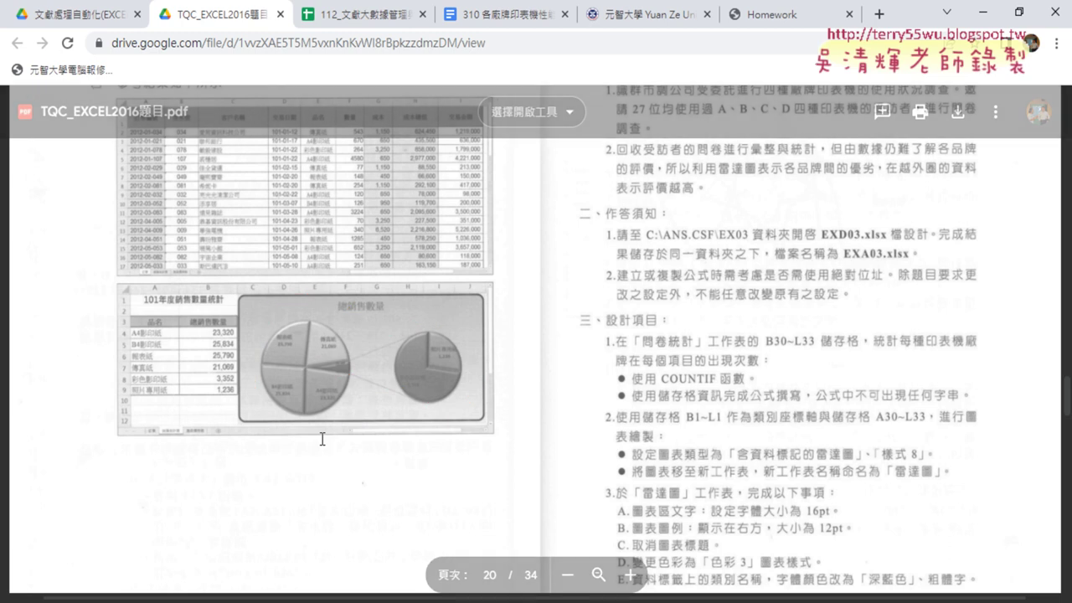
pyautogui.scroll(-8, 322, 439)
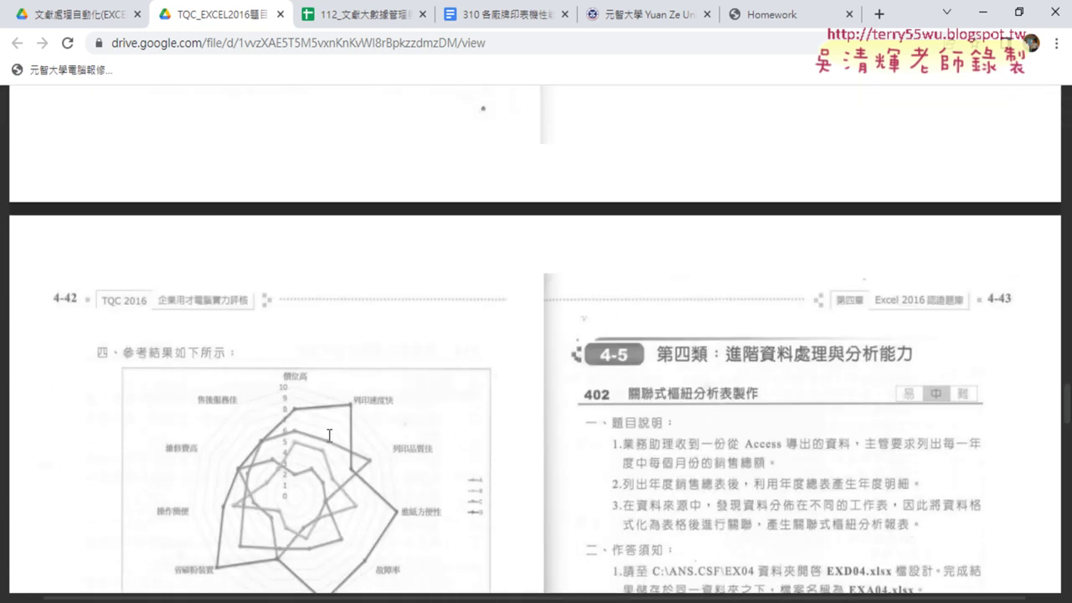
pyautogui.scroll(1, 329, 434)
pyautogui.scroll(3, 330, 435)
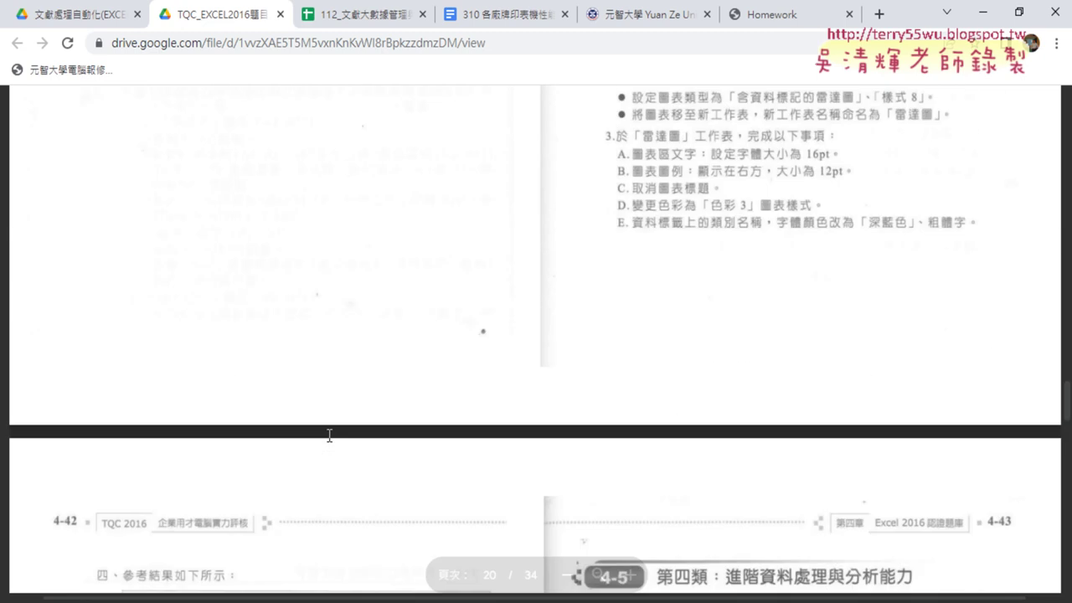
pyautogui.scroll(3, 329, 434)
pyautogui.scroll(3, 329, 435)
pyautogui.scroll(2, 329, 435)
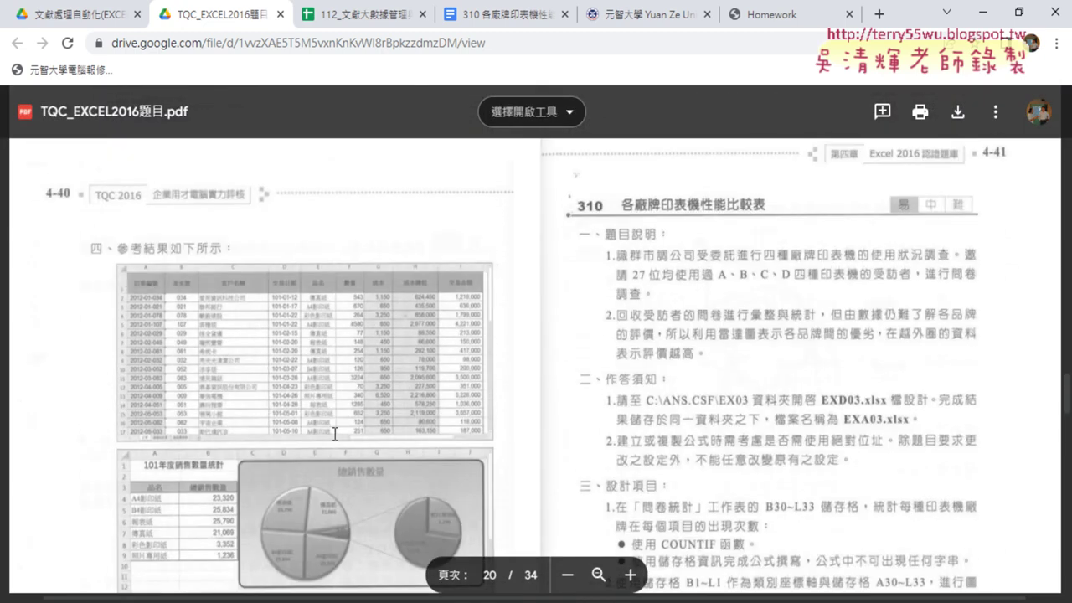
pyautogui.hscroll(1, 960, 589)
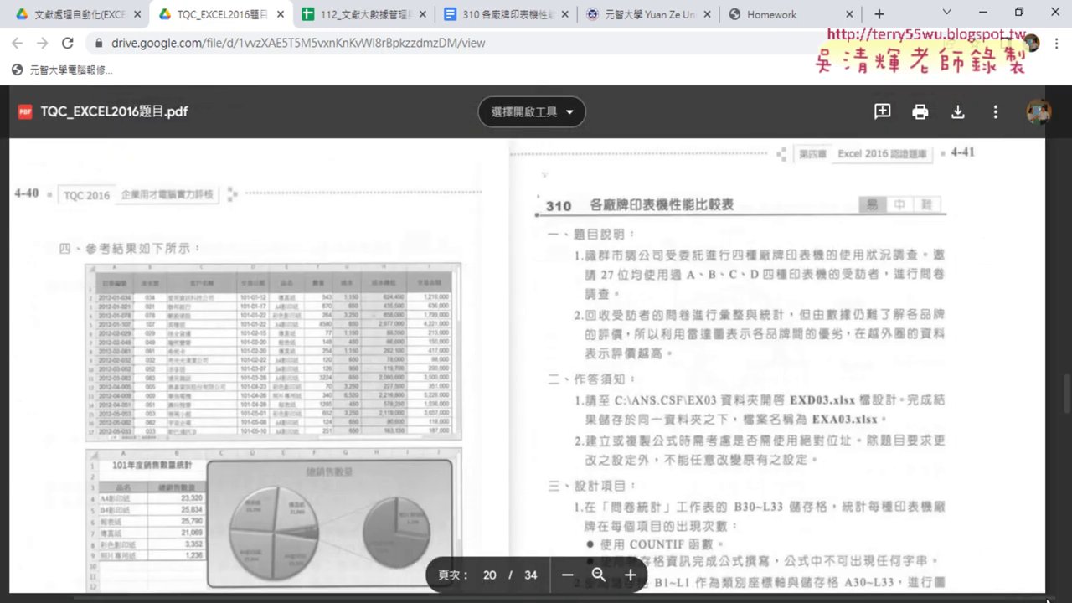
# Step: Zoom the PDF in two steps and center the 各廠牌印表機性能比較表 heading
pyautogui.click(643, 586)
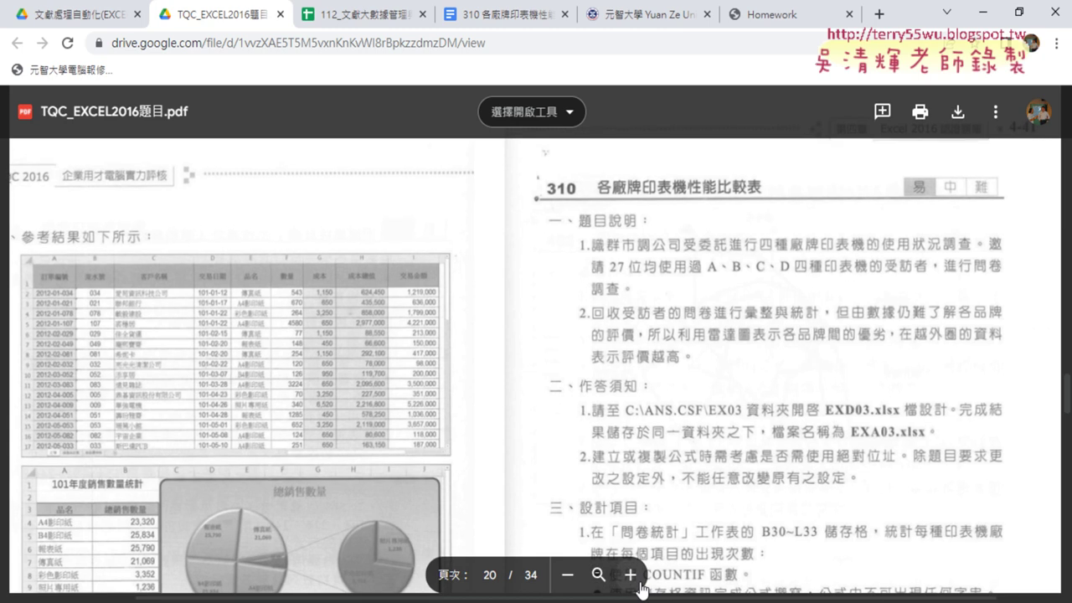
pyautogui.click(643, 586)
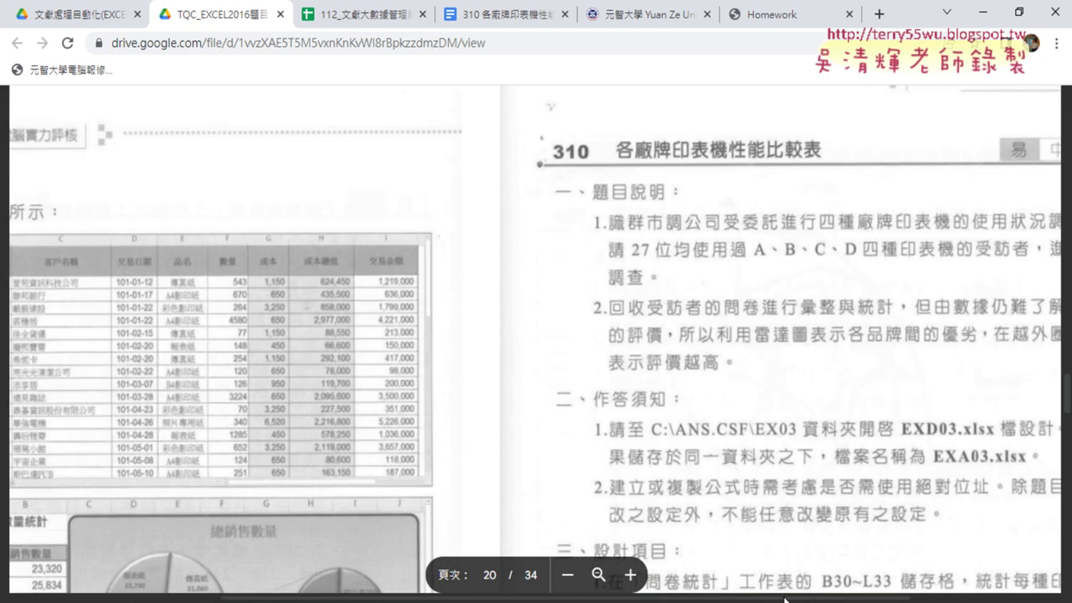
pyautogui.hscroll(5, 881, 306)
pyautogui.scroll(1, 808, 165)
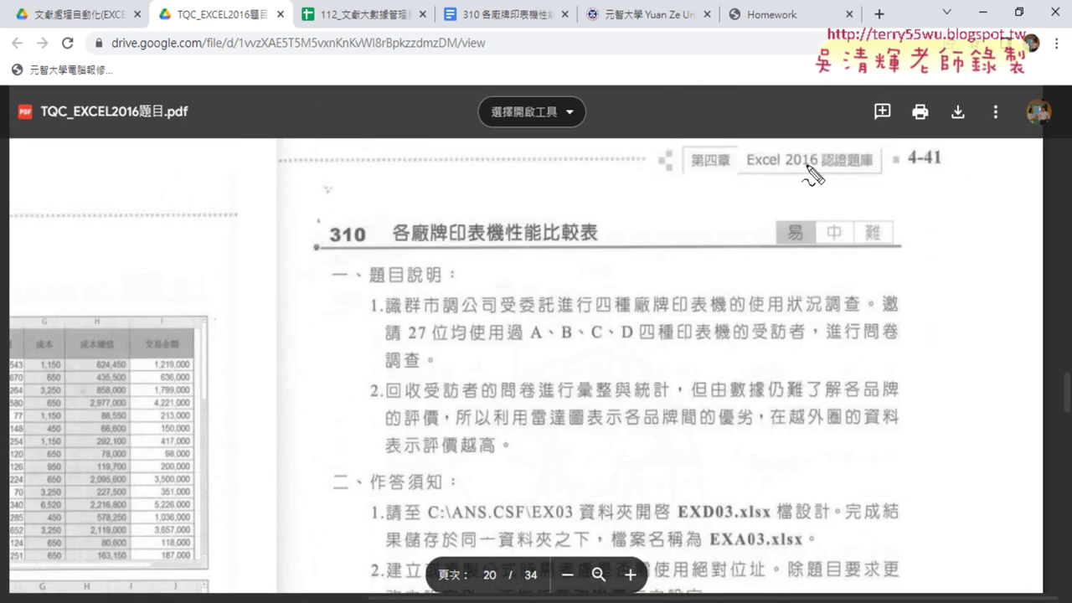
# Step: Mark problem 310's 易 rating, 印表 in the title, the 27 respondents and brands A、B、C、D
pyautogui.moveTo(800, 262); pyautogui.dragTo(806, 247)
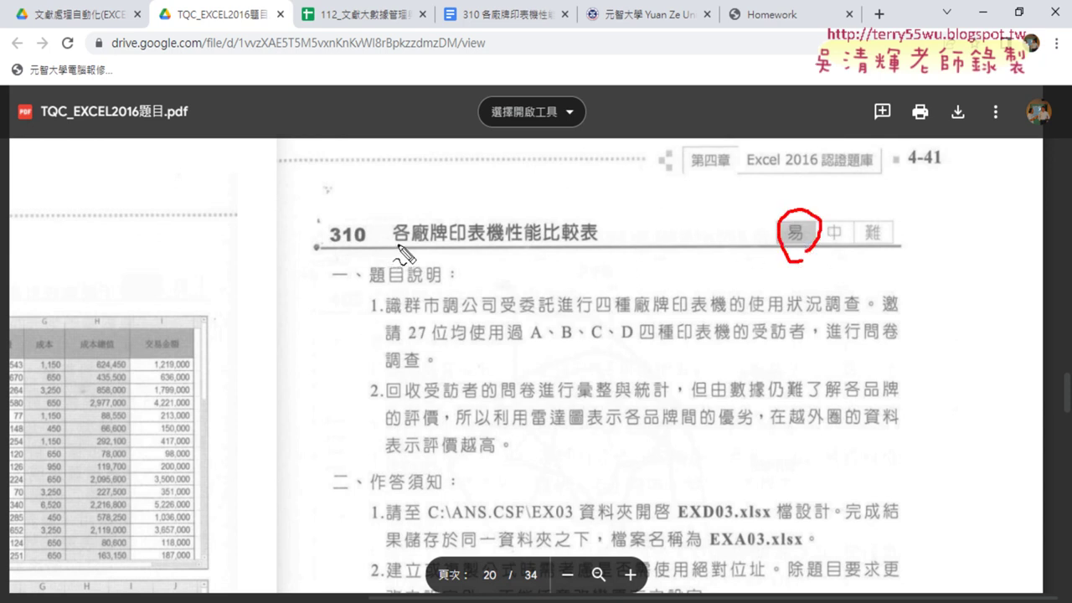
pyautogui.moveTo(453, 246); pyautogui.dragTo(495, 242)
pyautogui.moveTo(415, 346)
pyautogui.mouseDown()
pyautogui.moveTo(412, 325)
pyautogui.moveTo(419, 359)
pyautogui.mouseUp()
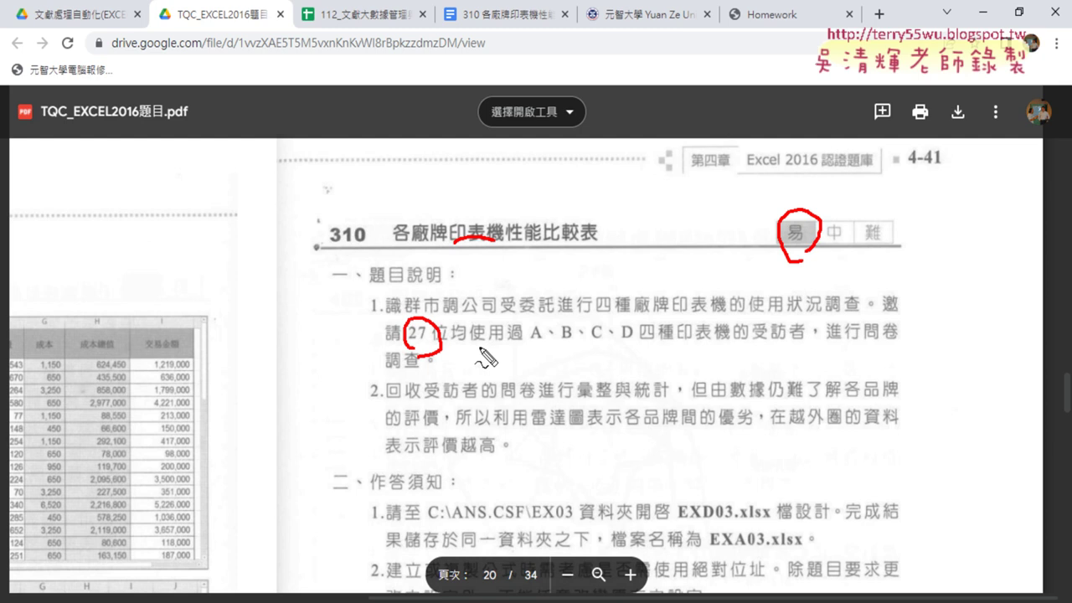
pyautogui.moveTo(525, 348); pyautogui.dragTo(649, 348)
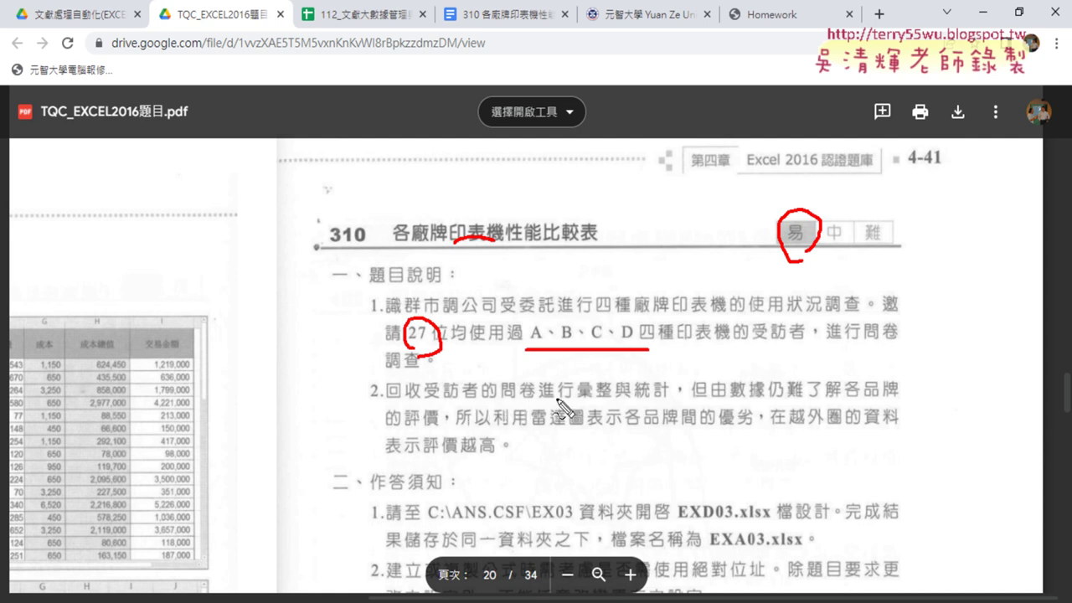
# Step: Mark 彙整, 統計, 各品牌 and 評價 in the problem statement, then clear the pen markings
pyautogui.moveTo(584, 402); pyautogui.dragTo(671, 401)
pyautogui.moveTo(675, 407)
pyautogui.mouseDown()
pyautogui.moveTo(630, 400)
pyautogui.moveTo(674, 409)
pyautogui.mouseUp()
pyautogui.moveTo(655, 346); pyautogui.dragTo(688, 341)
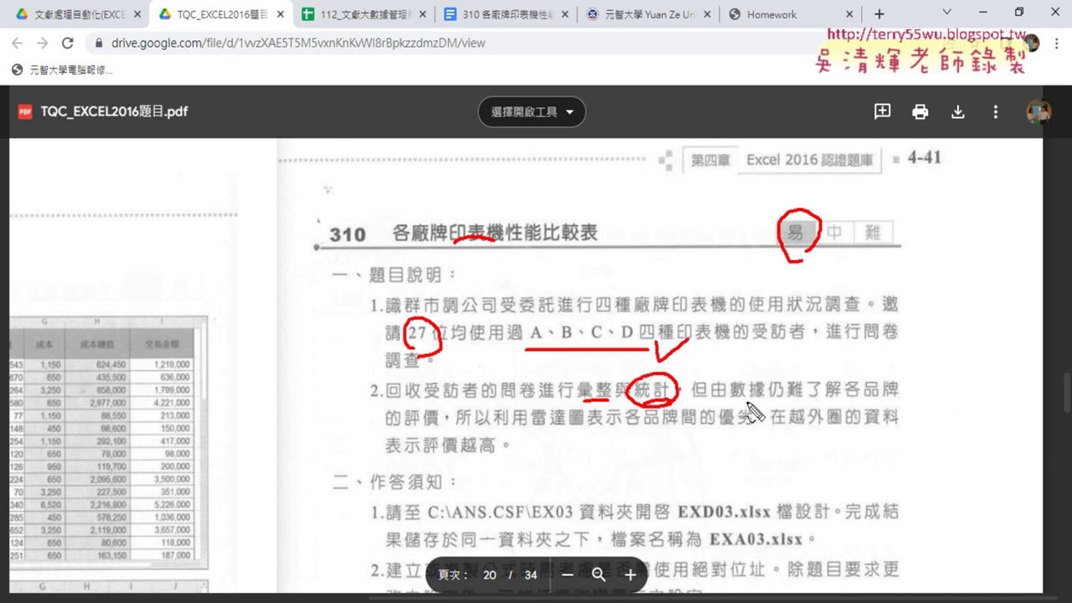
pyautogui.moveTo(853, 397); pyautogui.dragTo(918, 393)
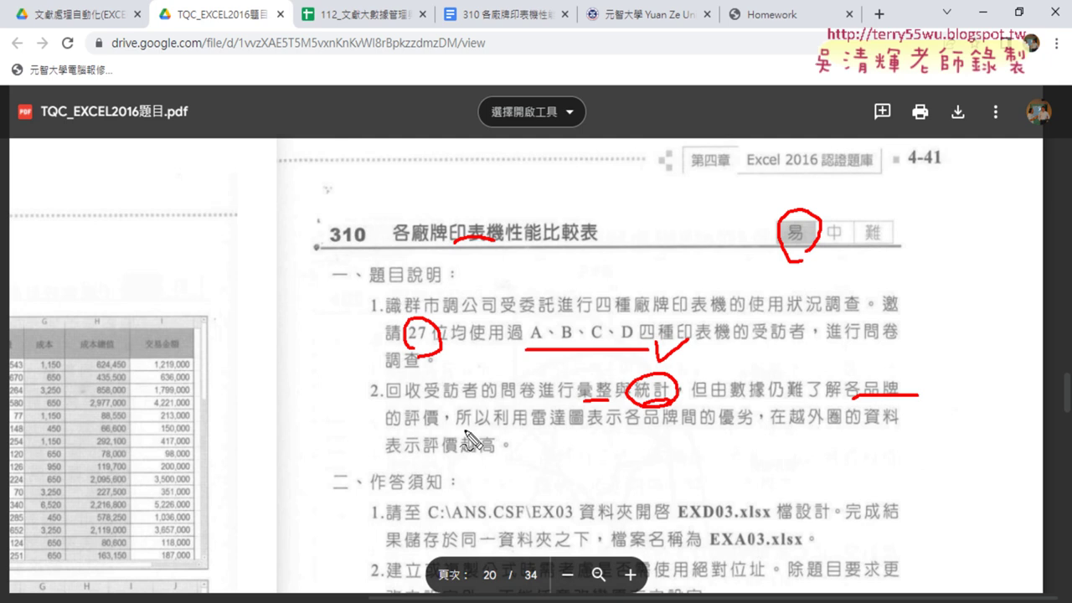
pyautogui.moveTo(406, 431); pyautogui.dragTo(436, 429)
pyautogui.press('Escape')
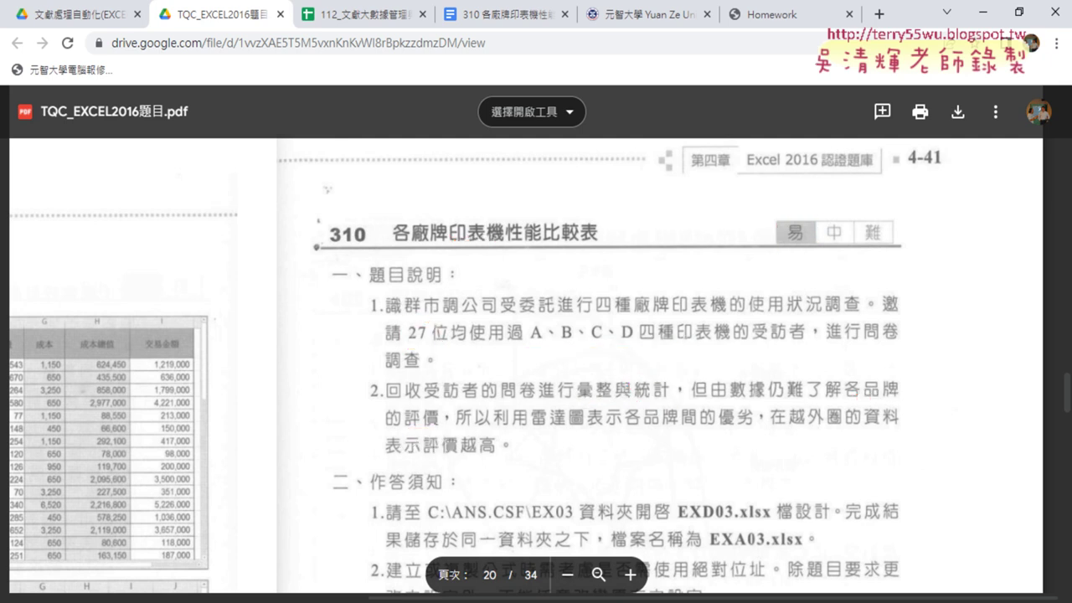
# Step: Switch to EXD03.xlsx, zoom out to 80%, and inspect the survey item headings like 列印速度快 and answers
pyautogui.hotkey('alt', 'Tab')
pyautogui.scroll(-2, 512, 482)
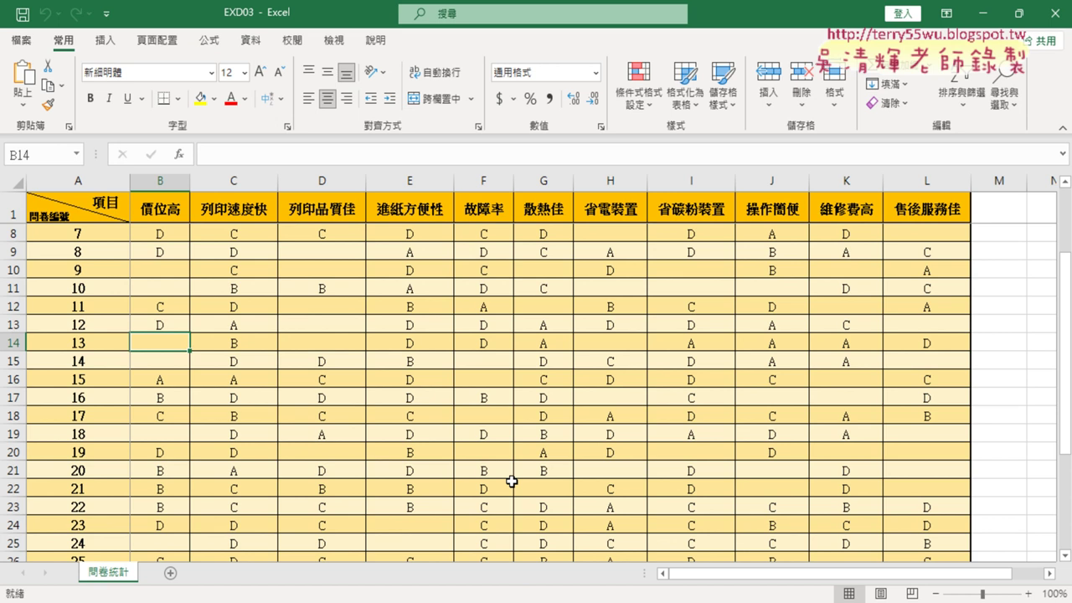
pyautogui.click(937, 593)
pyautogui.click(937, 594)
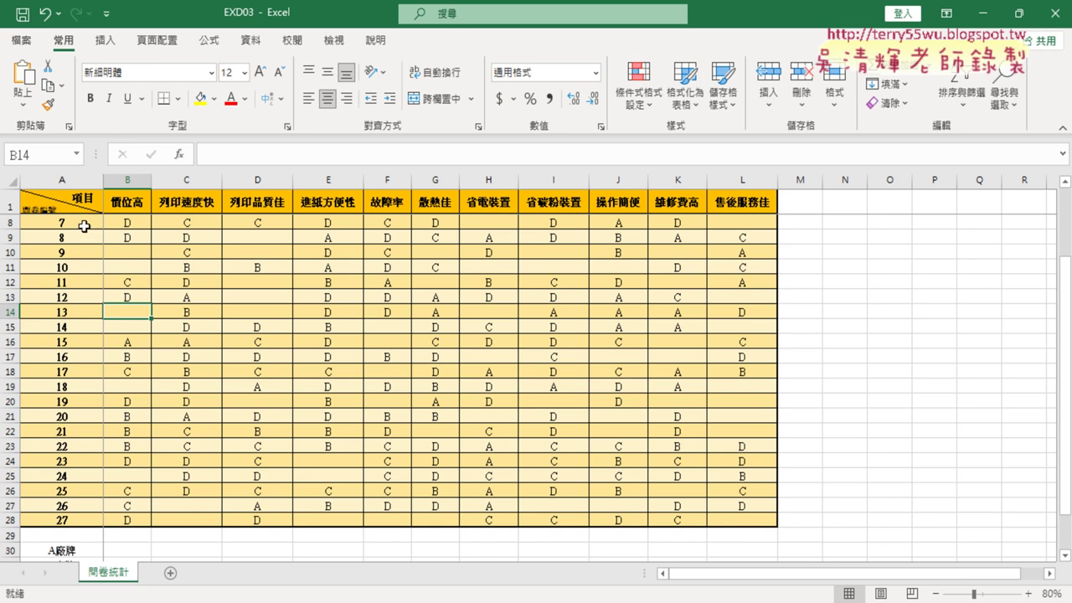
pyautogui.click(185, 202)
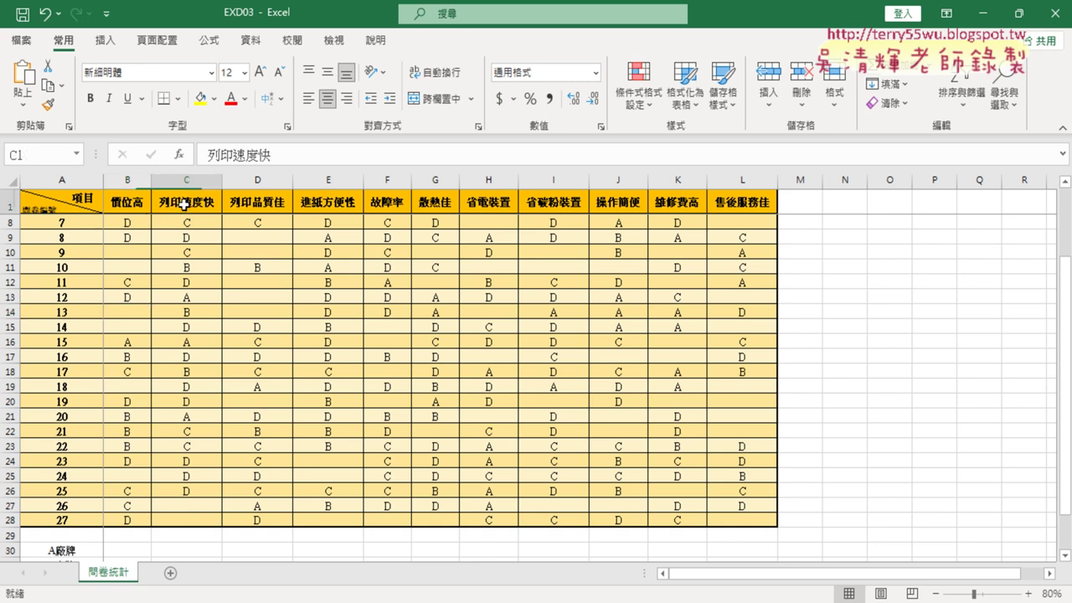
pyautogui.click(259, 202)
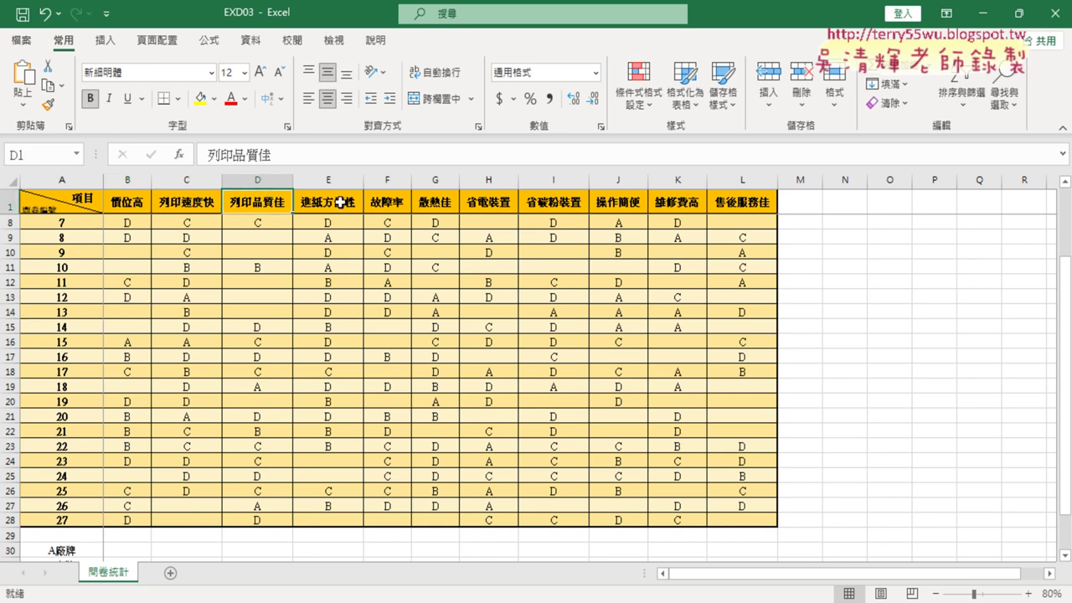
pyautogui.click(339, 202)
pyautogui.click(387, 202)
pyautogui.click(435, 201)
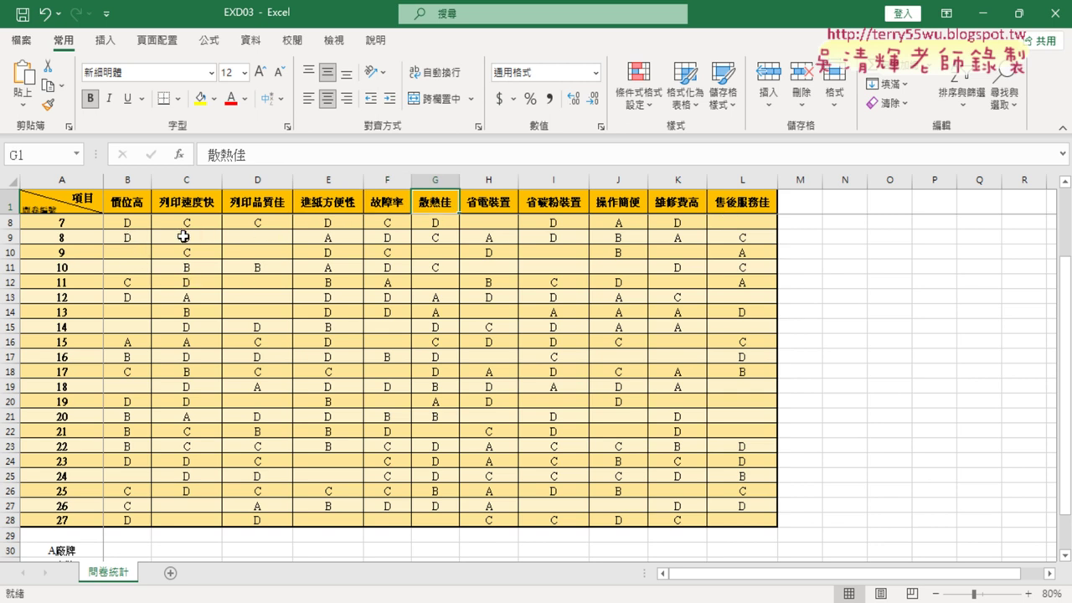
pyautogui.click(131, 222)
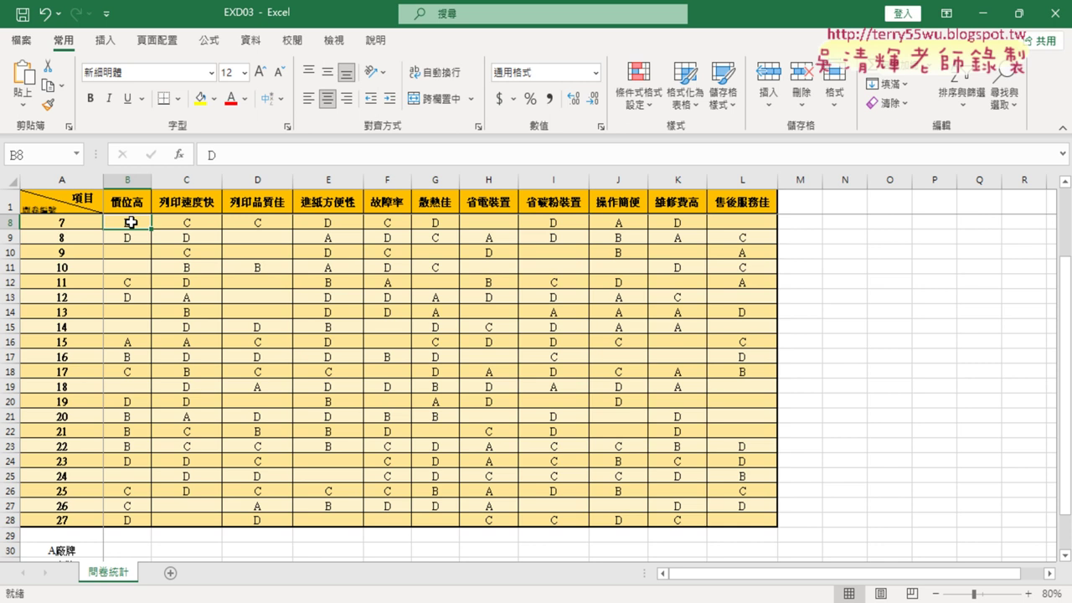
# Step: Select the empty A–D brand count cells B30:B33 and briefly check the exam PDF
pyautogui.scroll(-1, 148, 330)
pyautogui.scroll(-1, 148, 330)
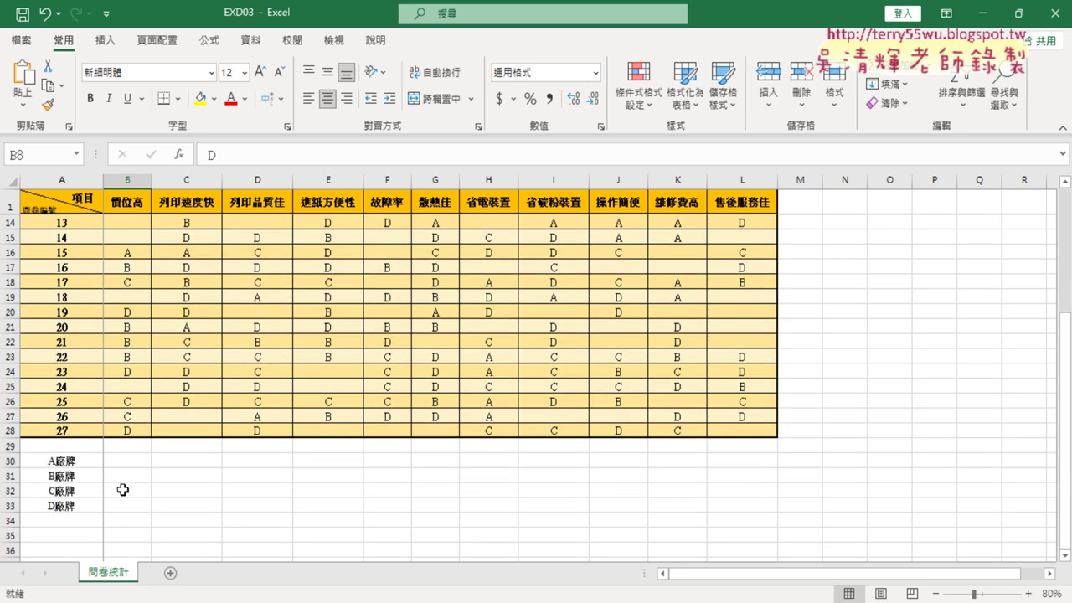
pyautogui.moveTo(139, 459); pyautogui.dragTo(138, 507)
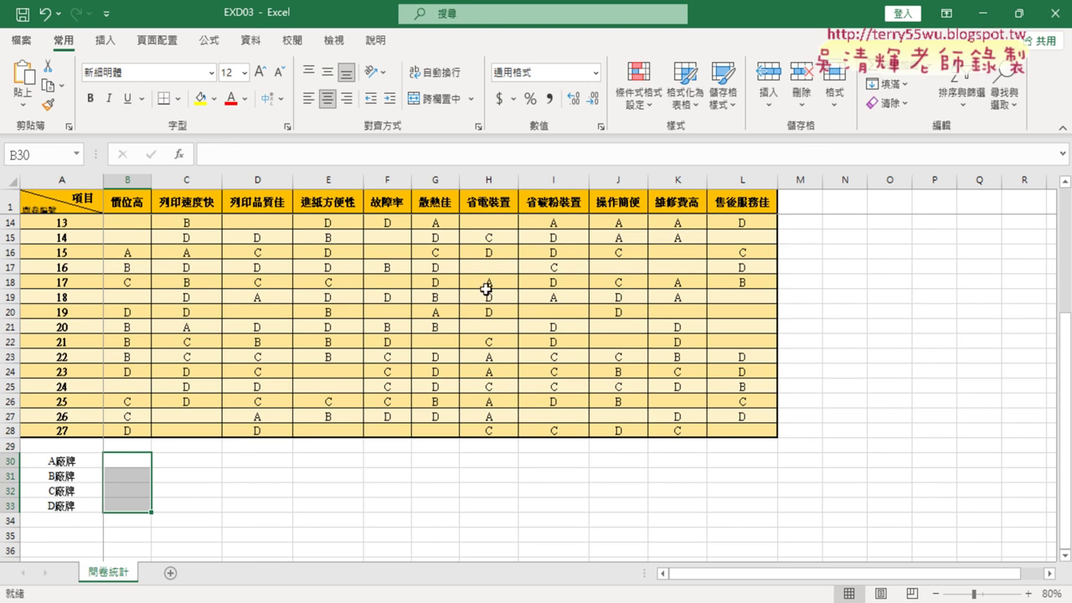
pyautogui.scroll(4, 279, 368)
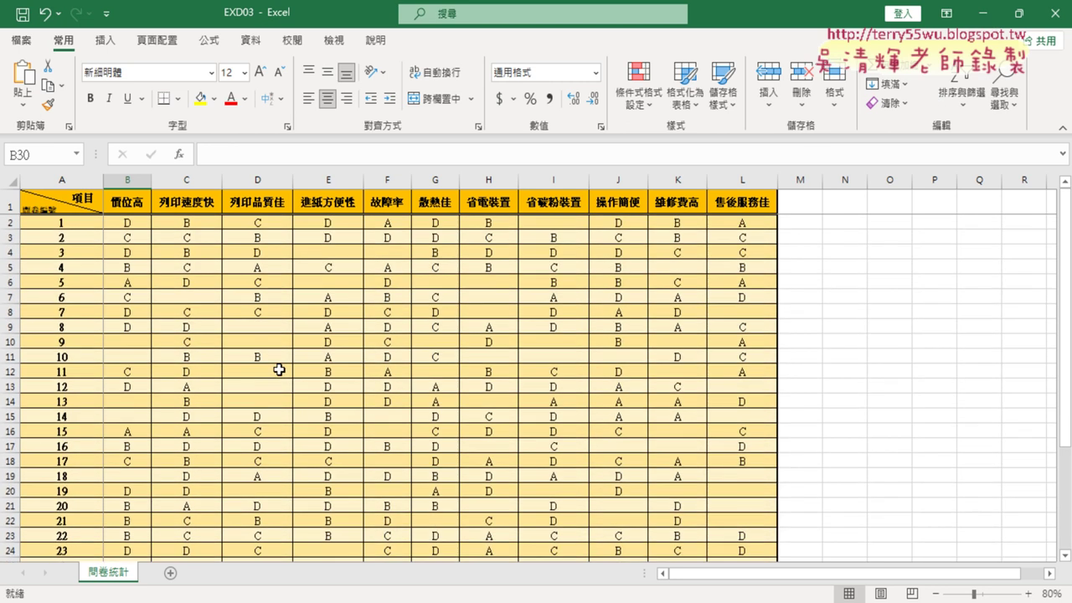
pyautogui.click(982, 14)
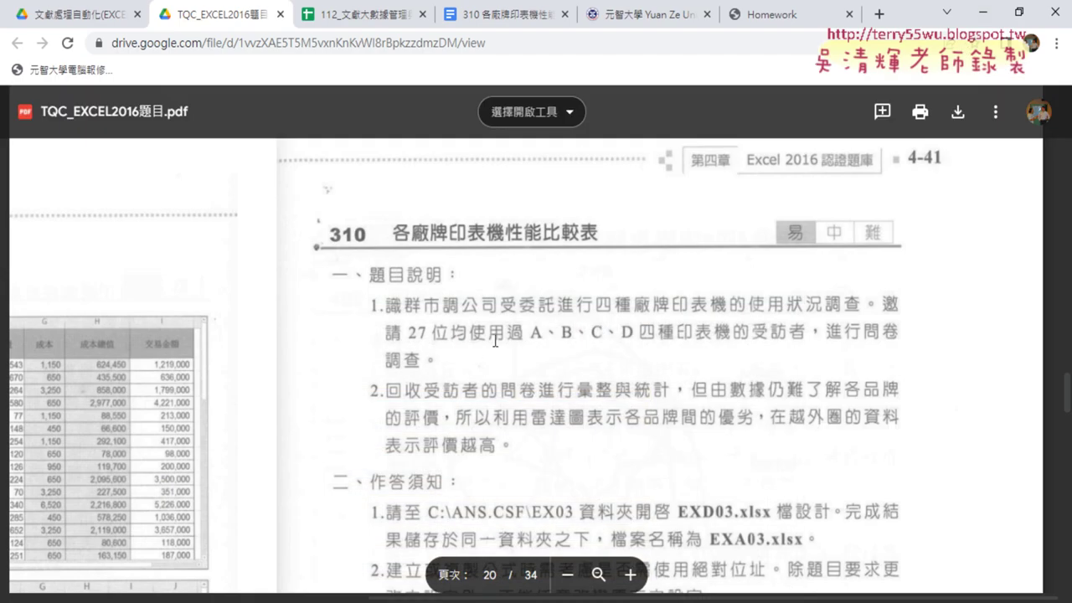
pyautogui.scroll(-1, 536, 352)
pyautogui.hotkey('alt', 'Tab')
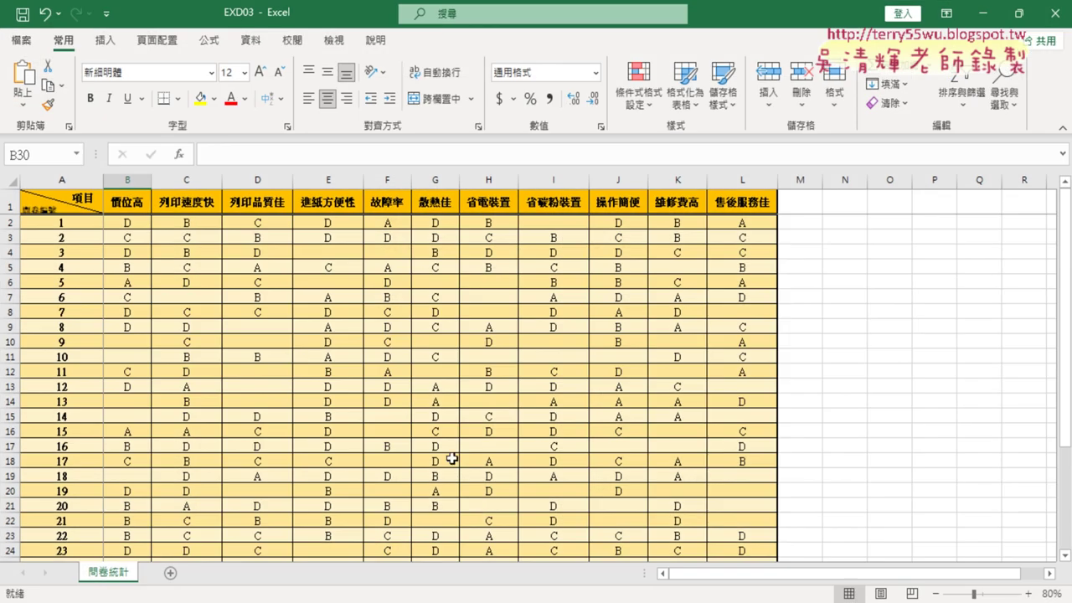
pyautogui.scroll(-1, 443, 448)
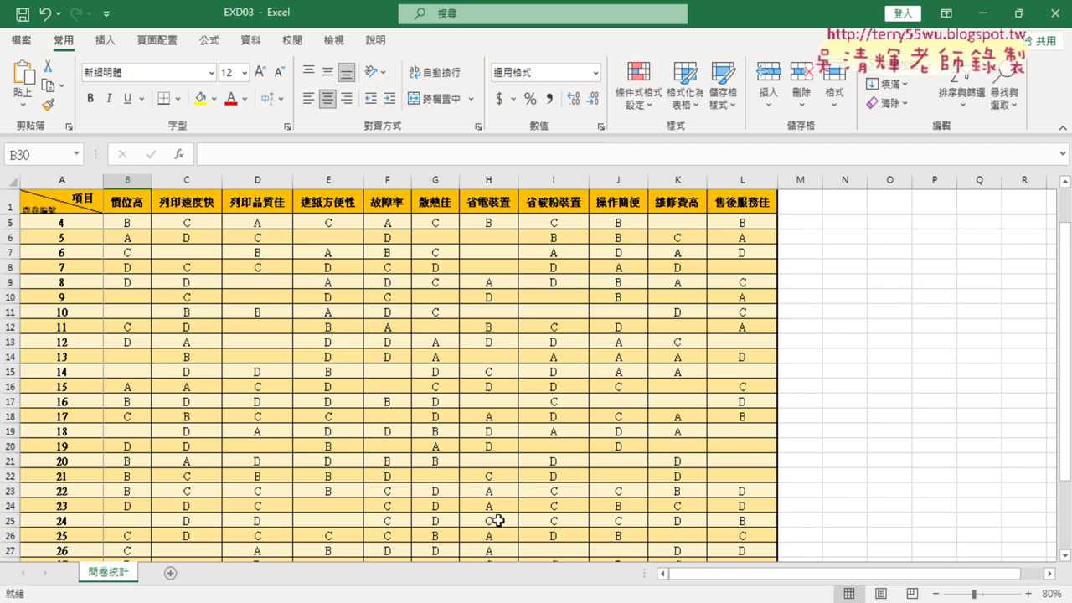
pyautogui.scroll(-3, 653, 463)
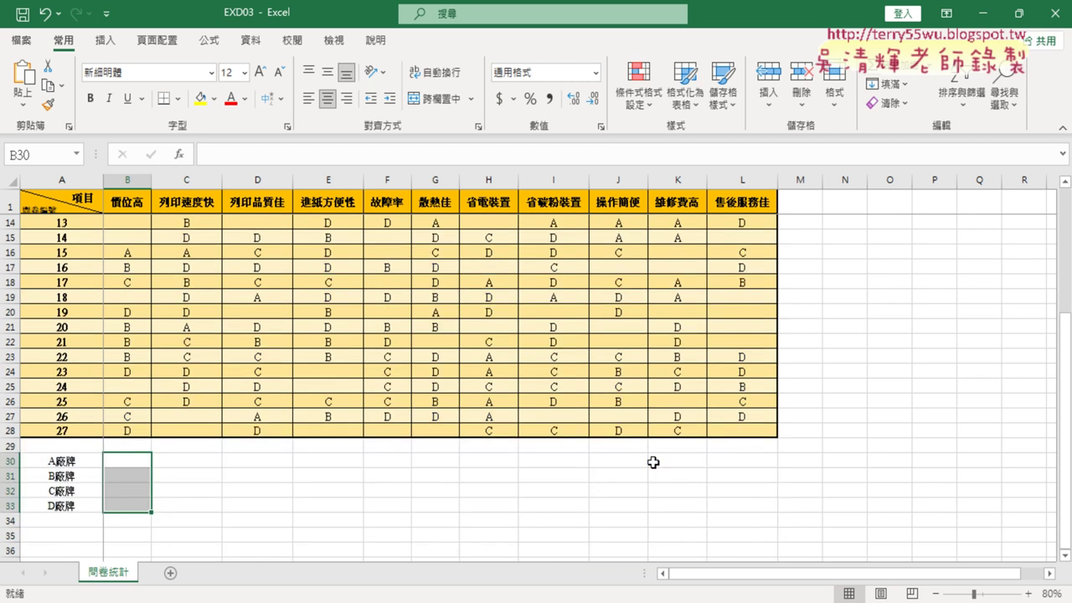
# Step: In the PDF, underline the radar chart, outer-ring and 價越高 wording, then clear the marks
pyautogui.hotkey('alt', 'Tab')
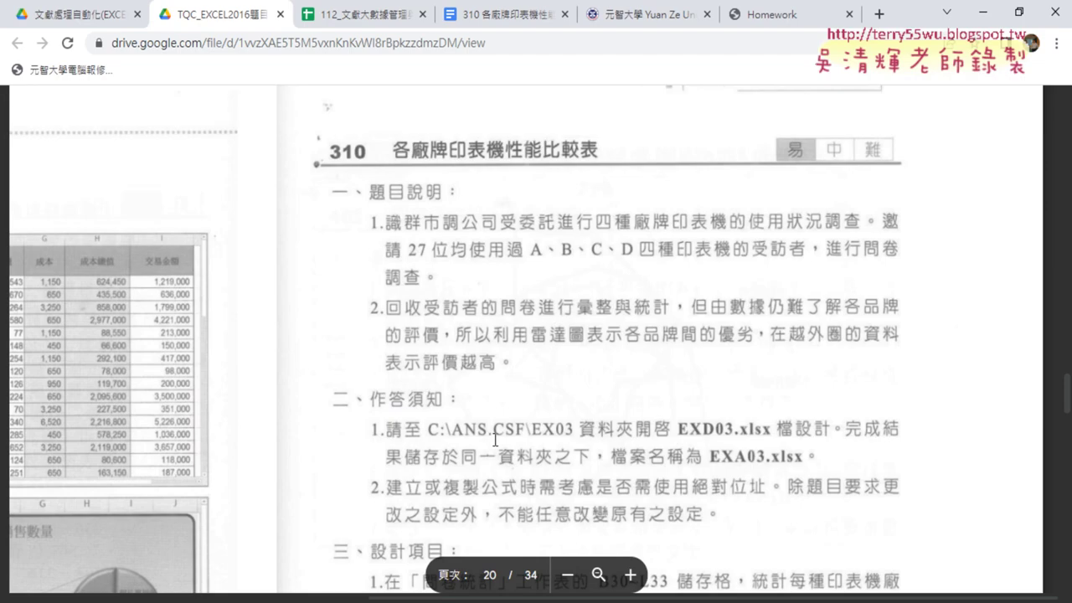
pyautogui.scroll(-1, 516, 415)
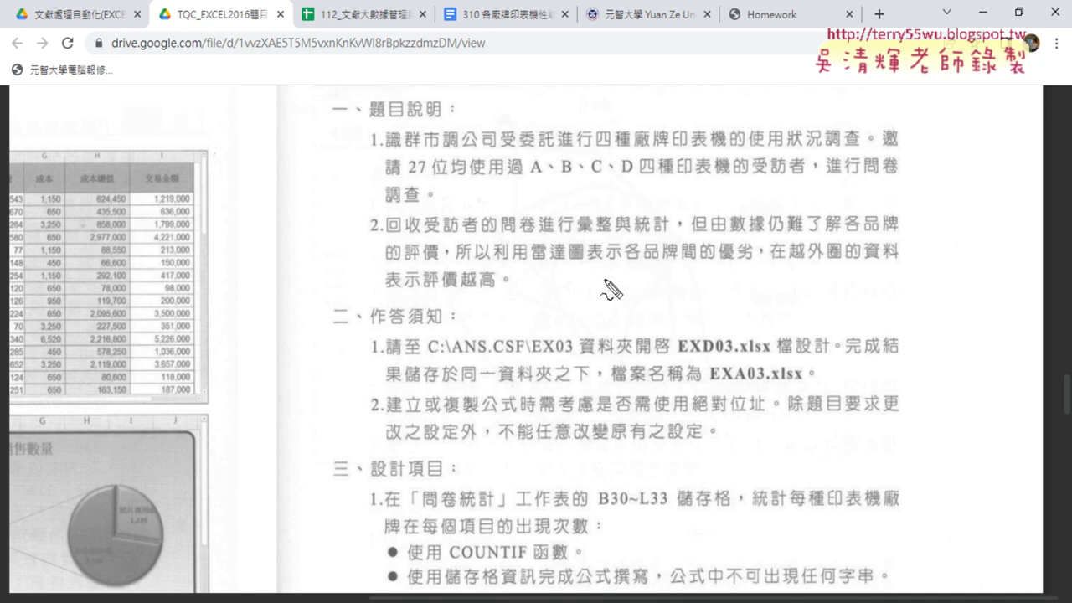
pyautogui.moveTo(535, 262); pyautogui.dragTo(768, 262)
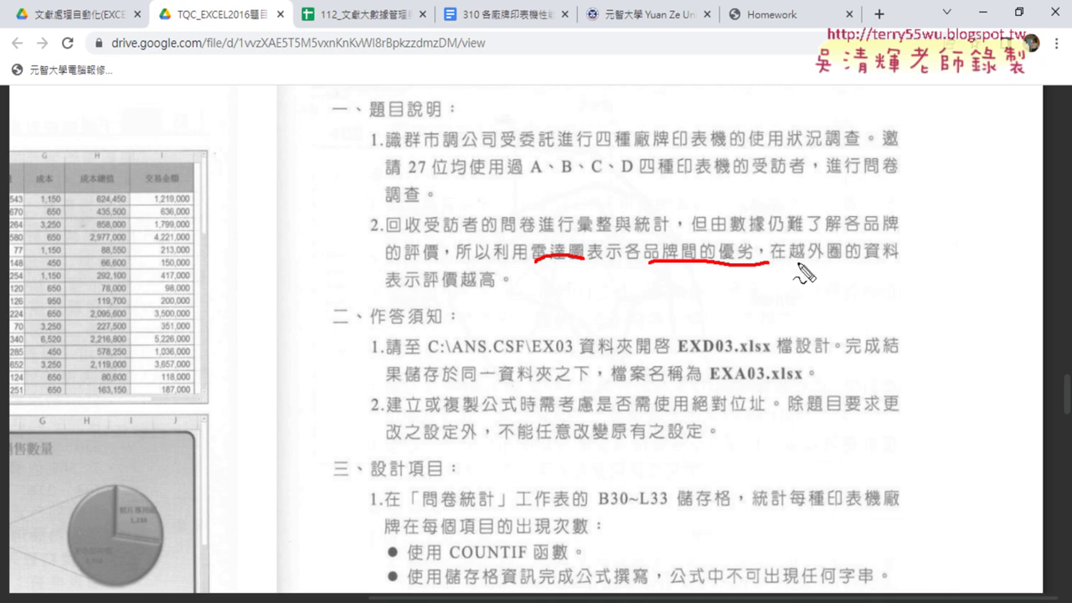
pyautogui.moveTo(798, 264); pyautogui.dragTo(836, 264)
pyautogui.moveTo(437, 290); pyautogui.dragTo(501, 289)
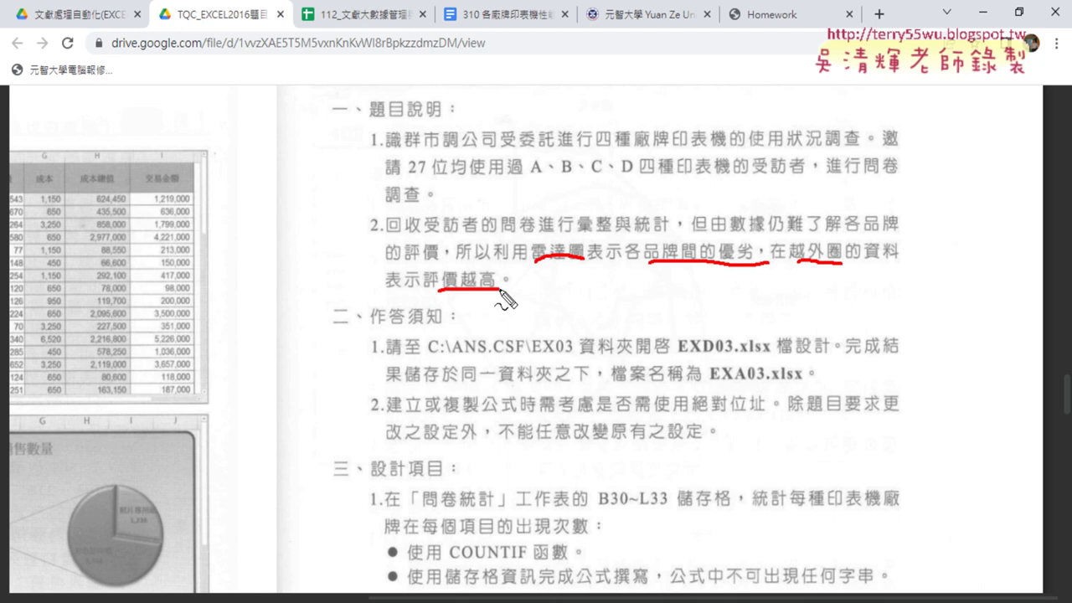
pyautogui.press('Escape')
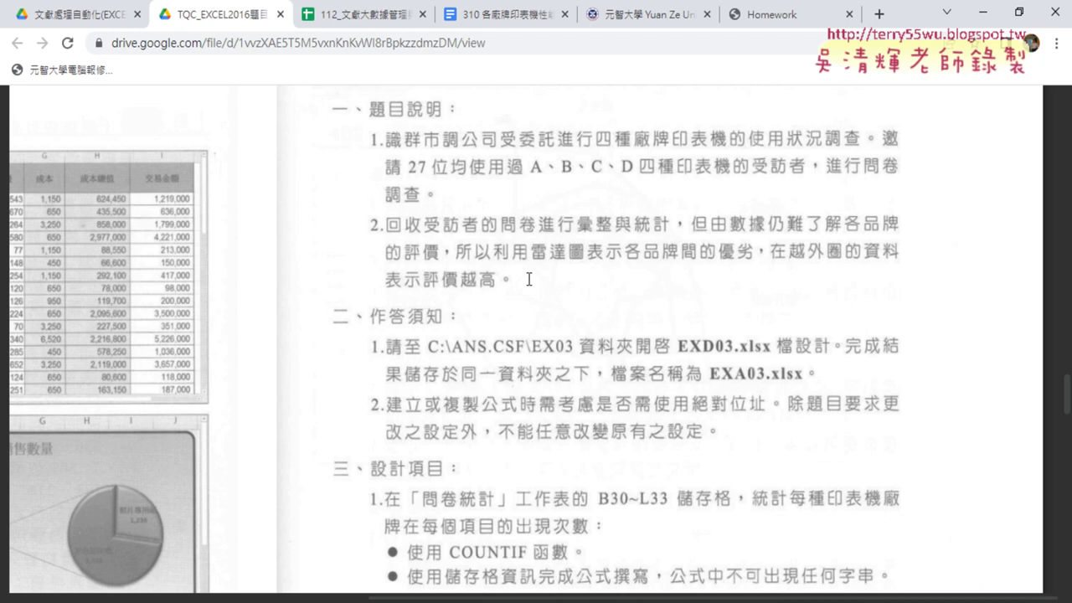
pyautogui.hotkey('alt', 'Tab')
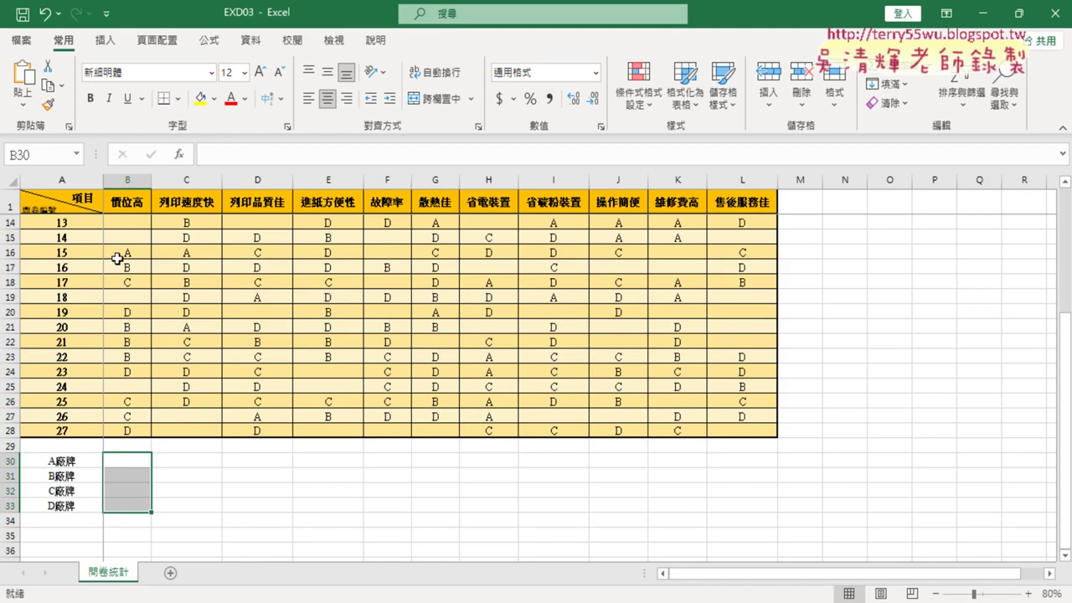
# Step: Check respondent 1's ratings and select the 價位高 answers in column B
pyautogui.scroll(4, 134, 252)
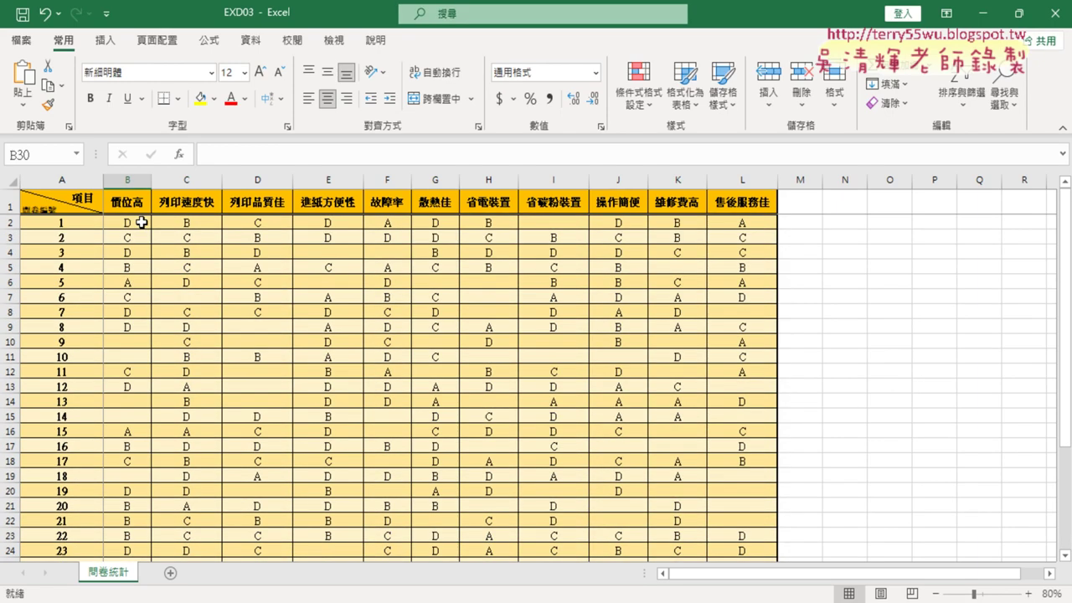
pyautogui.click(147, 221)
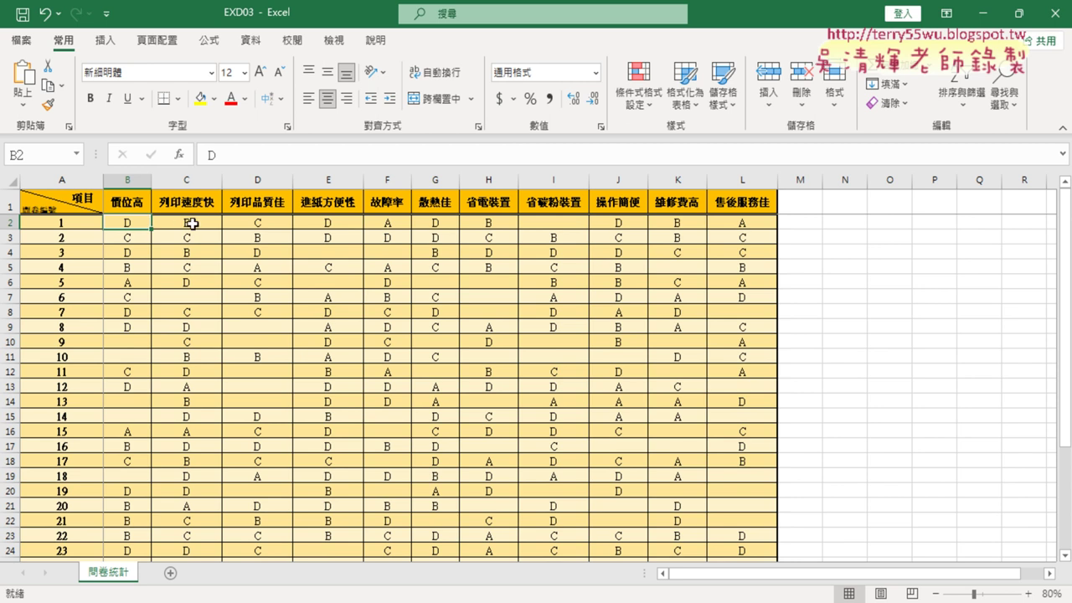
pyautogui.click(193, 223)
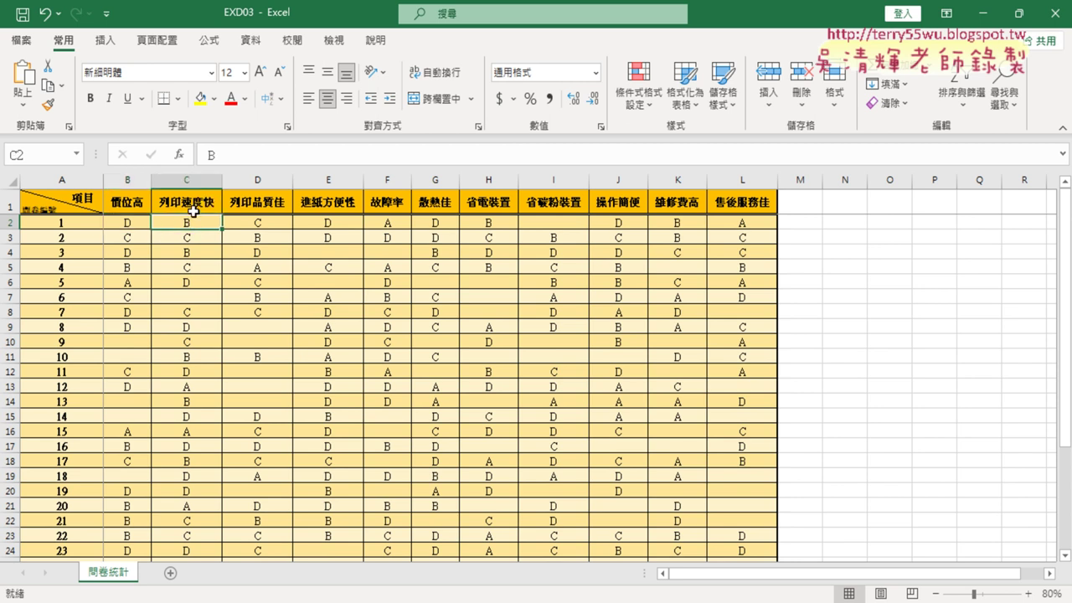
pyautogui.click(272, 220)
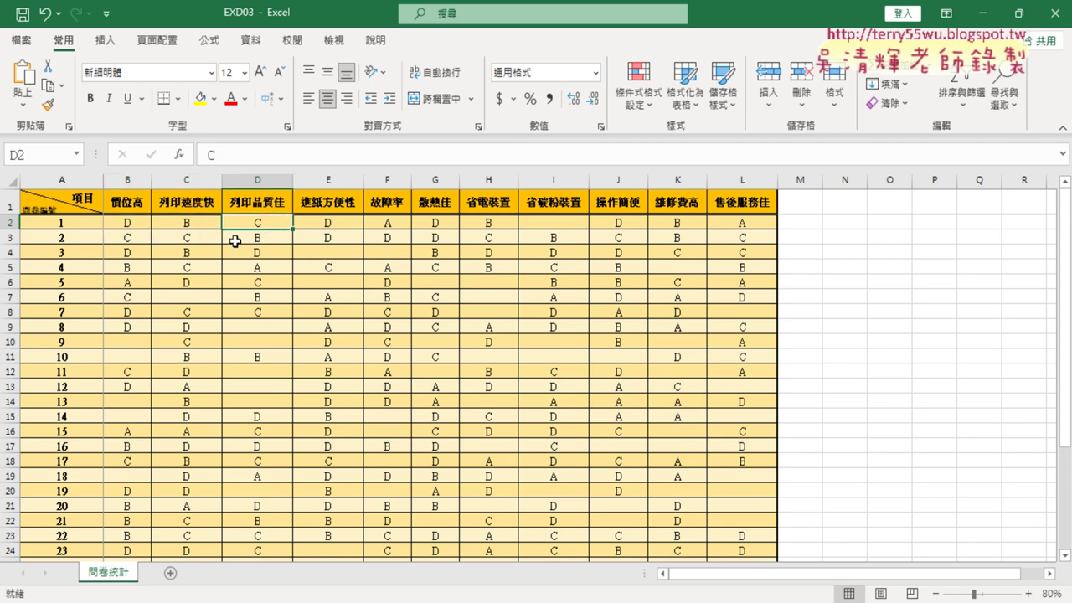
pyautogui.moveTo(122, 222); pyautogui.dragTo(132, 534)
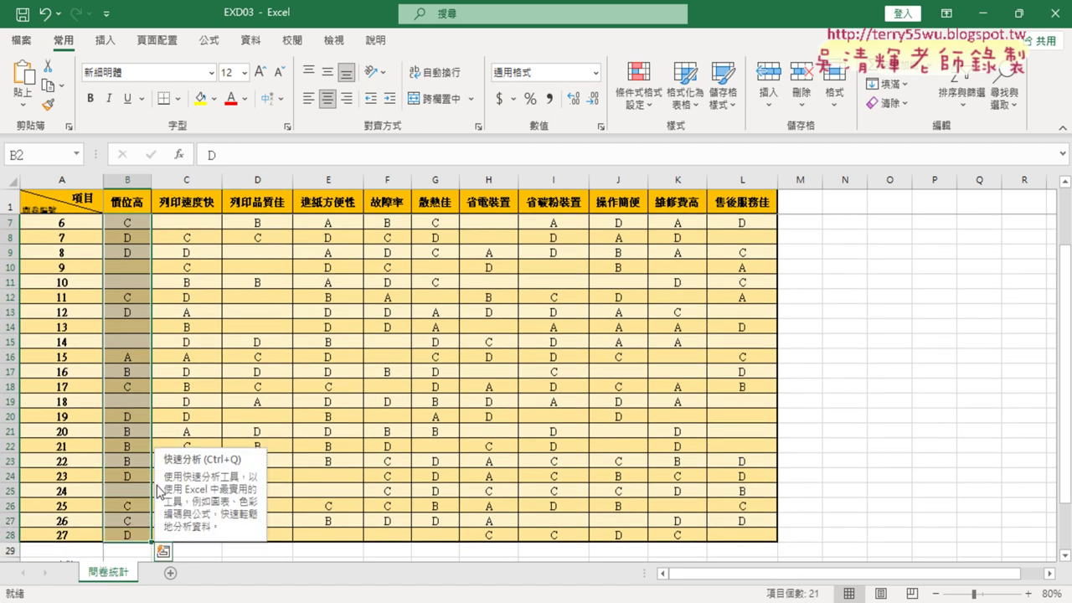
pyautogui.click(297, 415)
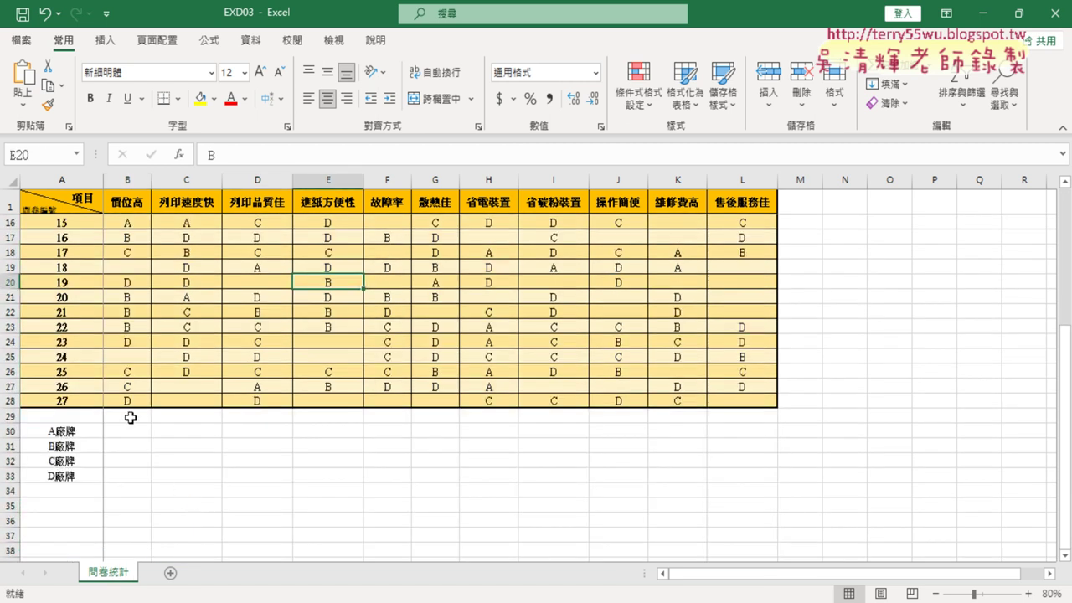
# Step: Compare respondents 15–27's 價位高 answers against the A廠牌 and B廠牌 count cells B30 and B31
pyautogui.click(128, 430)
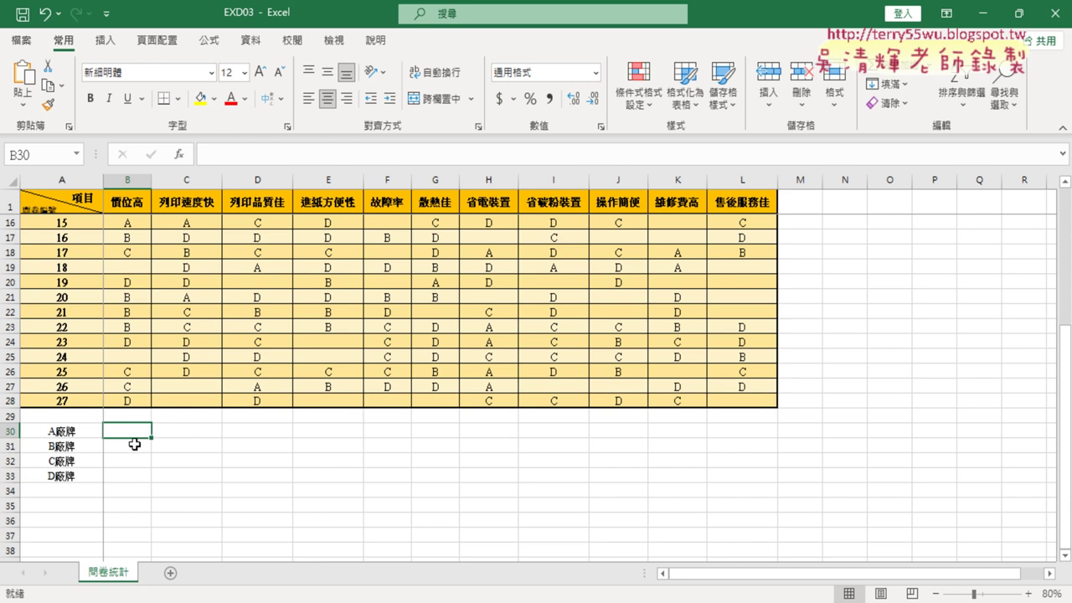
pyautogui.click(134, 445)
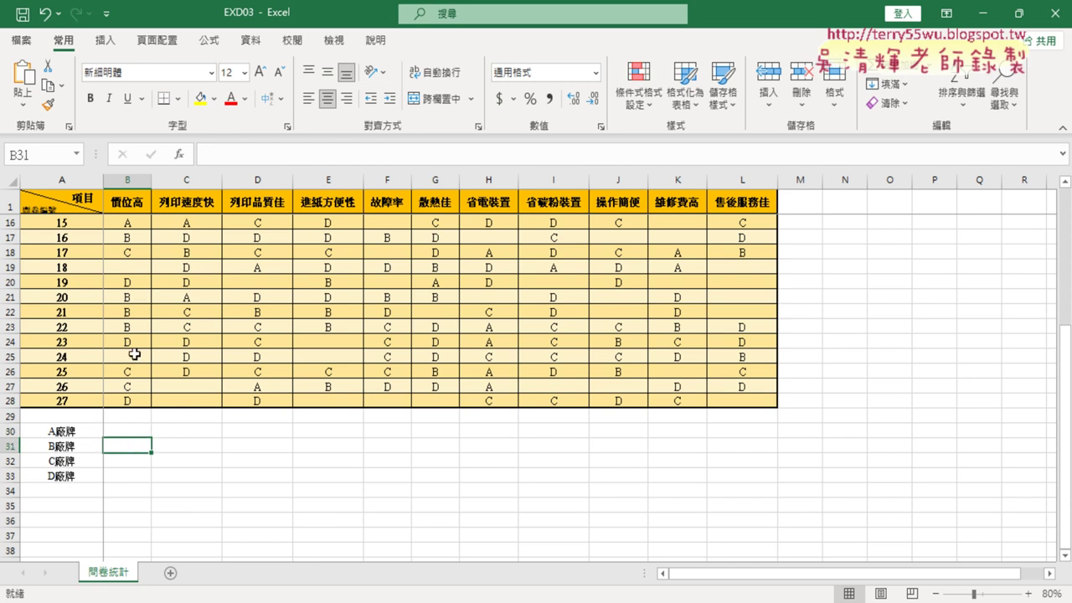
pyautogui.click(129, 432)
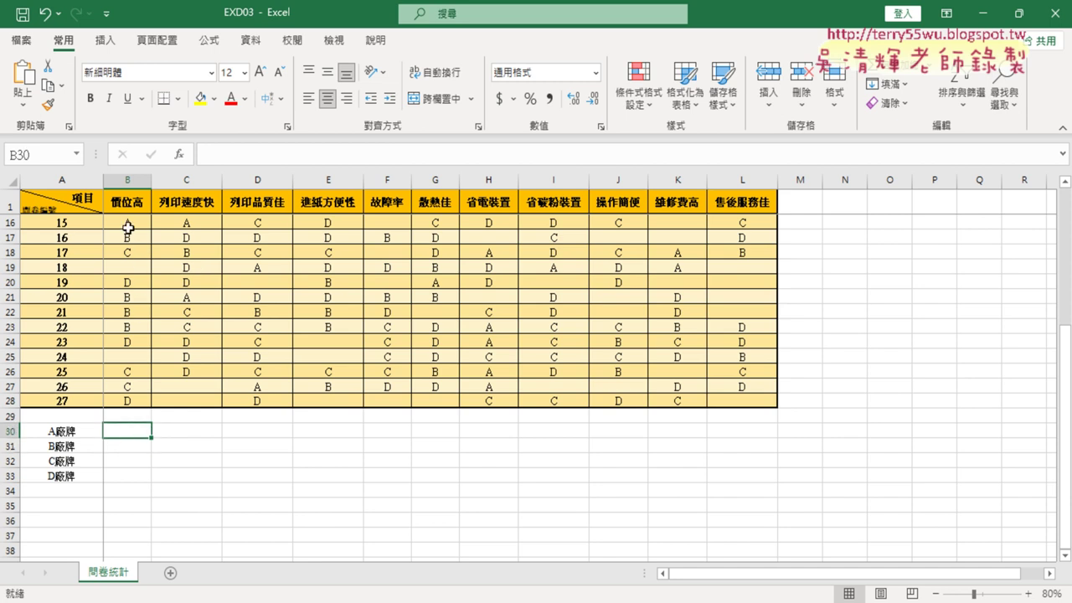
pyautogui.moveTo(128, 227); pyautogui.dragTo(128, 398)
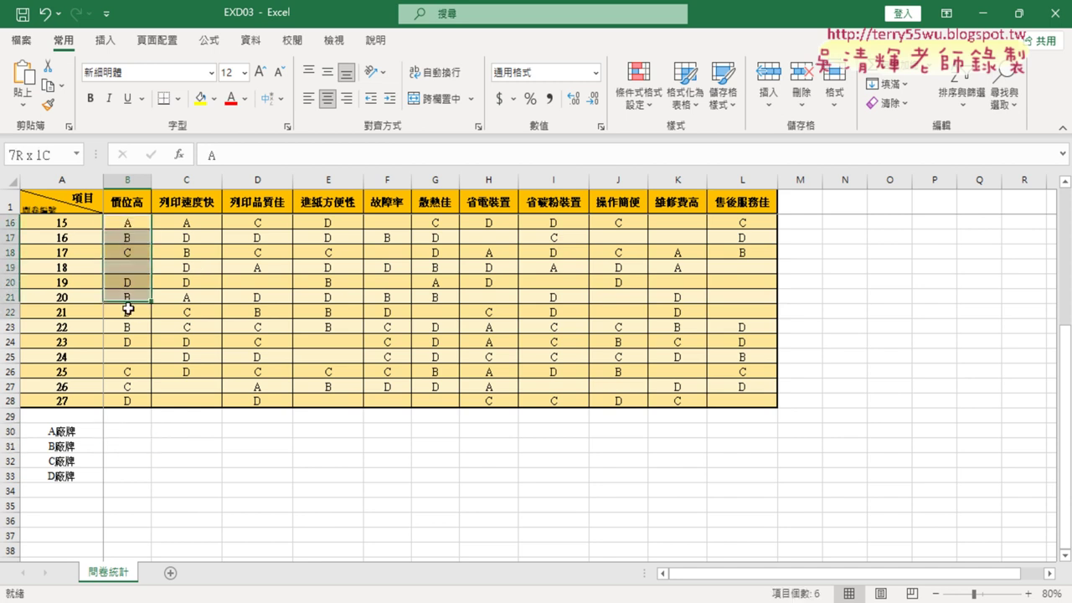
pyautogui.click(55, 431)
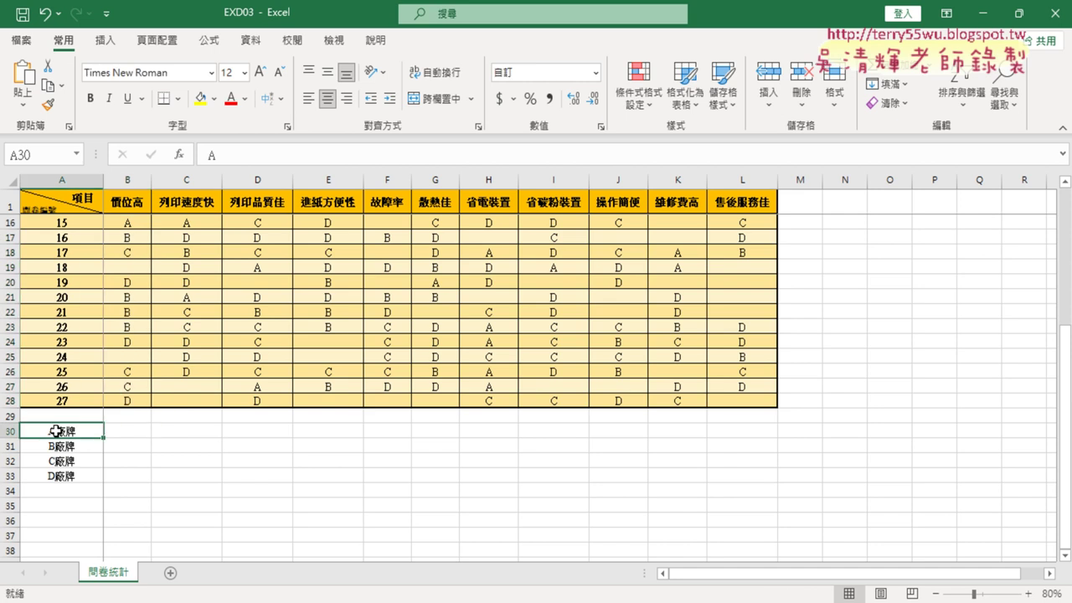
pyautogui.click(139, 429)
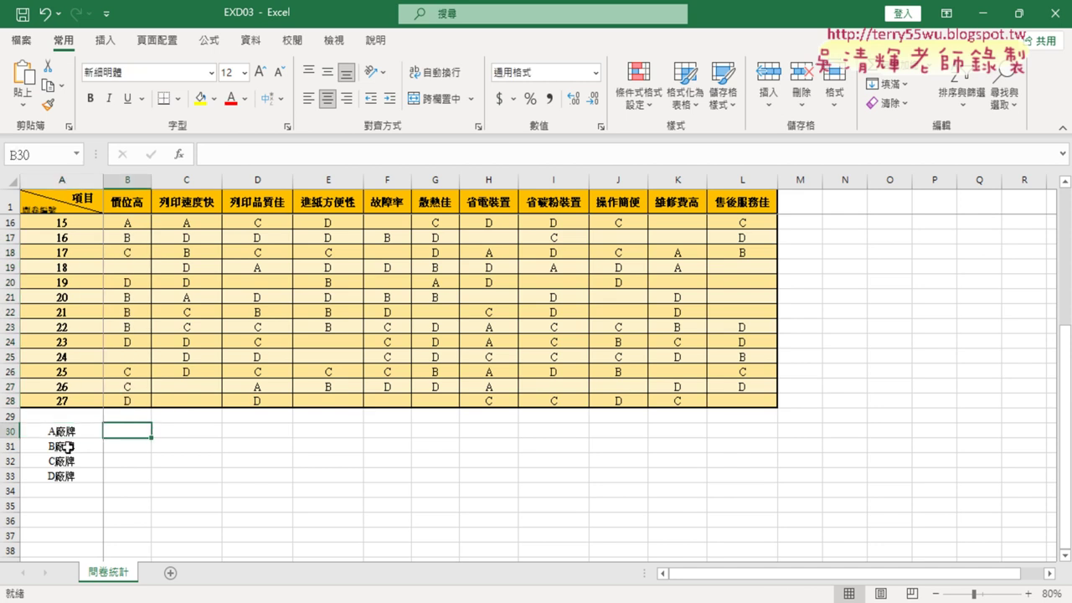
pyautogui.click(137, 447)
# Step: Confirm that respondents 5 and 15 answered A under 價位高, ending on cell B30
pyautogui.scroll(5, 191, 276)
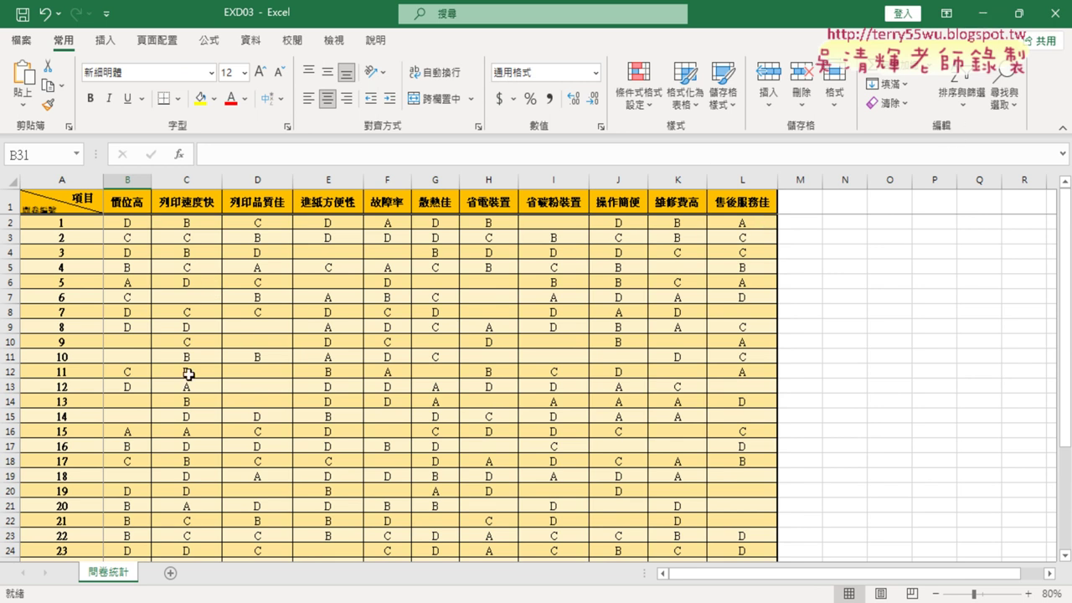
pyautogui.scroll(-3, 174, 378)
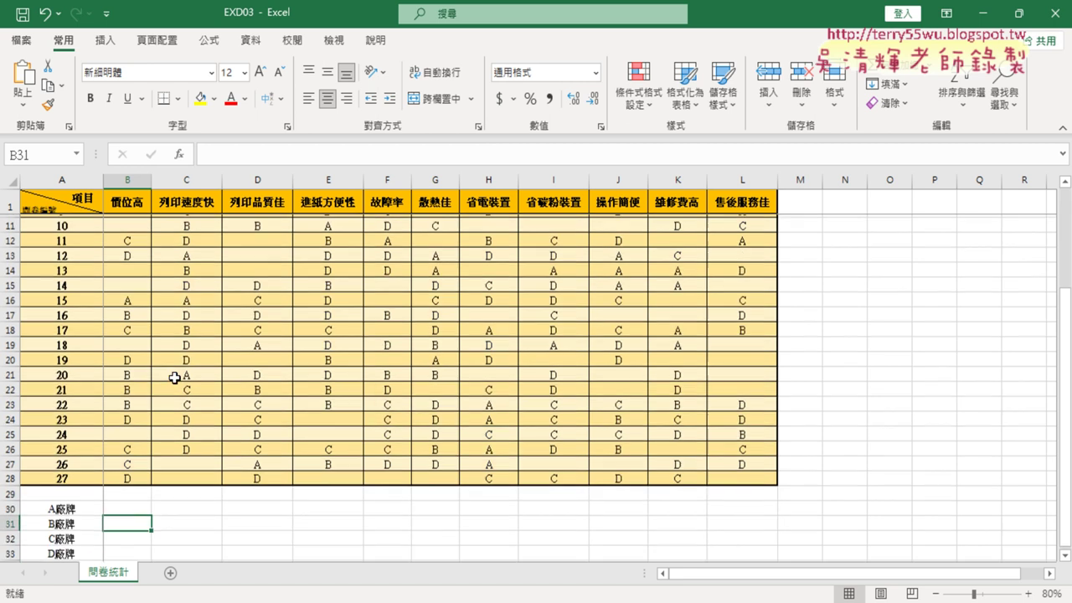
pyautogui.scroll(3, 151, 339)
pyautogui.click(132, 280)
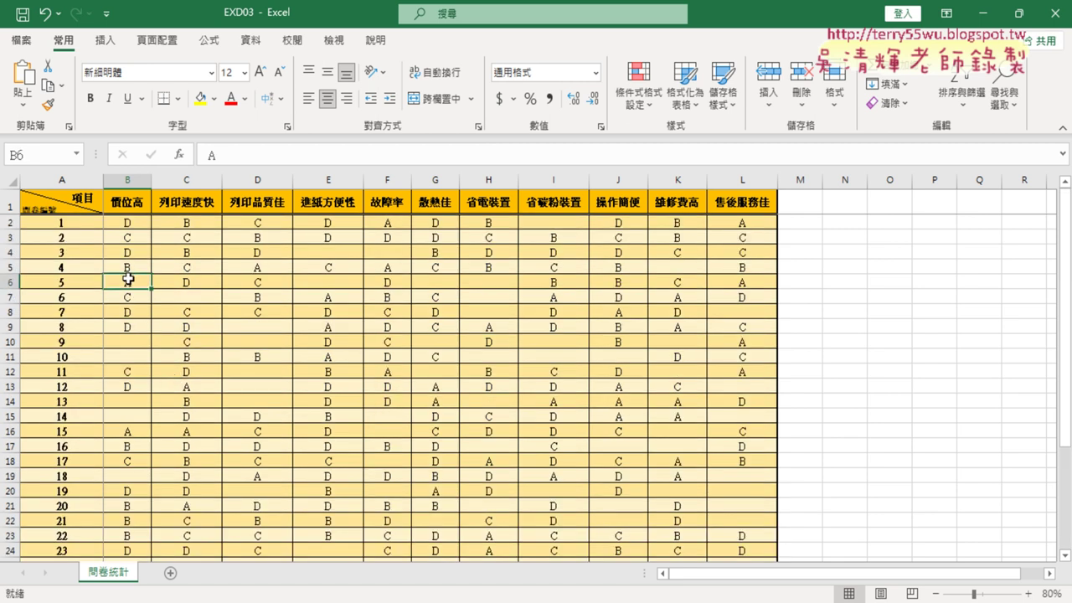
pyautogui.click(126, 433)
pyautogui.scroll(-3, 126, 434)
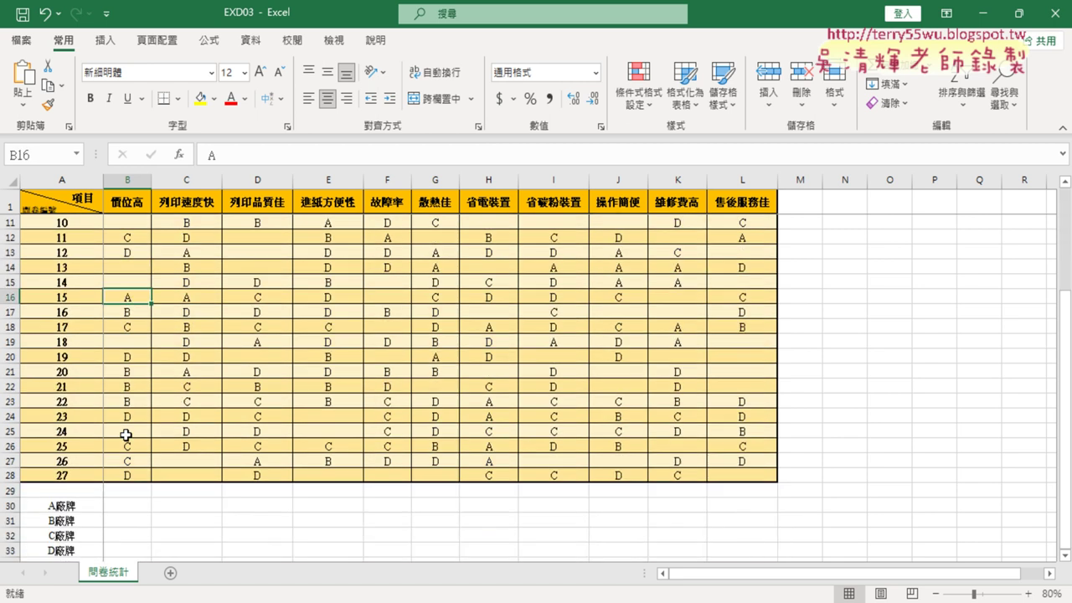
pyautogui.click(125, 507)
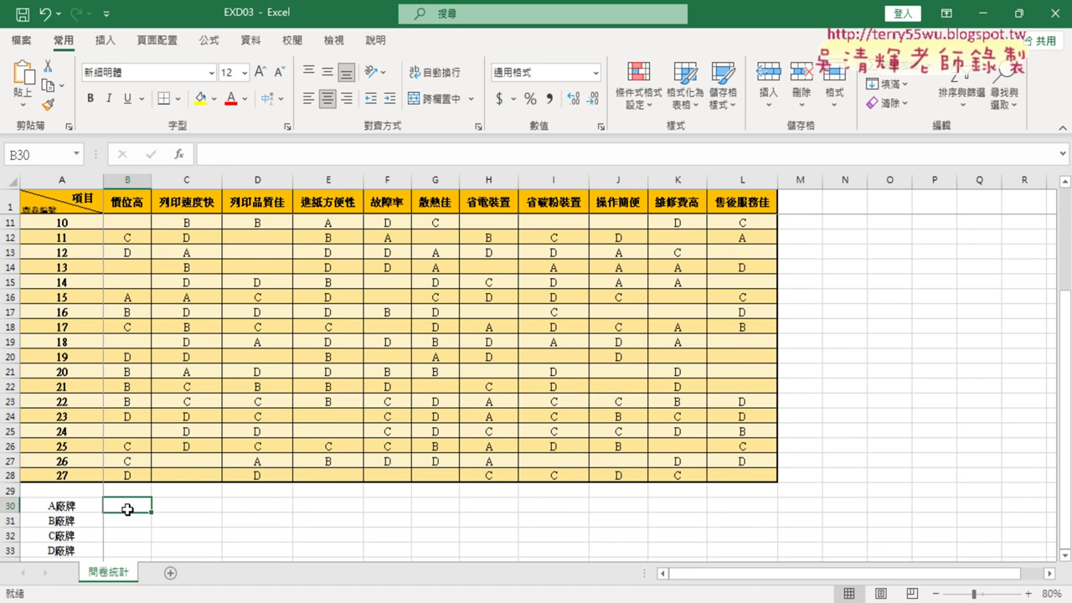
# Step: Enter 2 in B30 as A廠牌's 價位高 count
pyautogui.write('2')
pyautogui.scroll(2, 179, 435)
pyautogui.scroll(1, 182, 383)
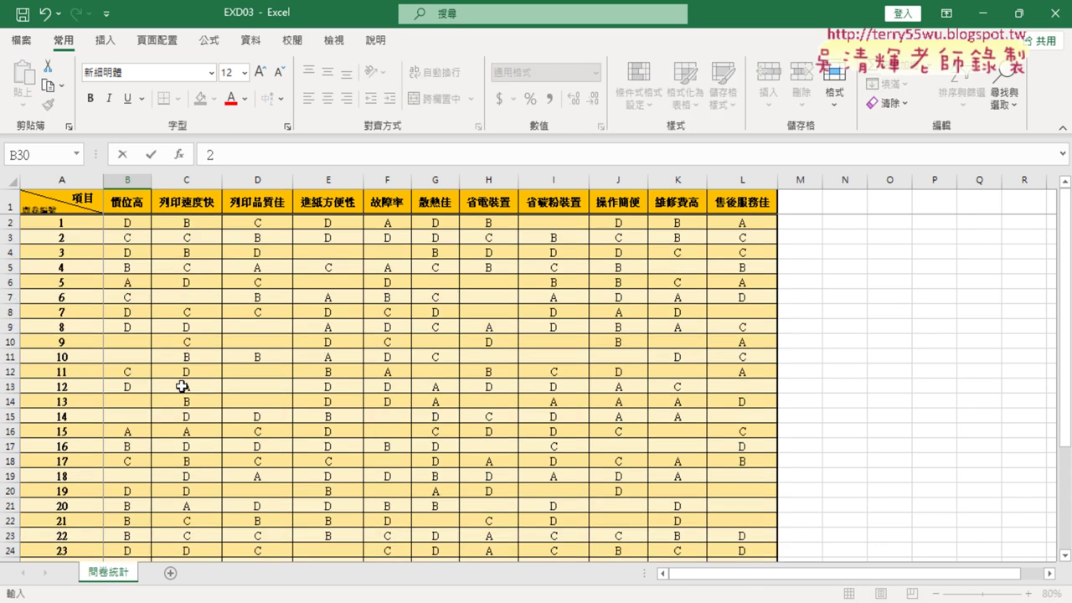
pyautogui.click(132, 268)
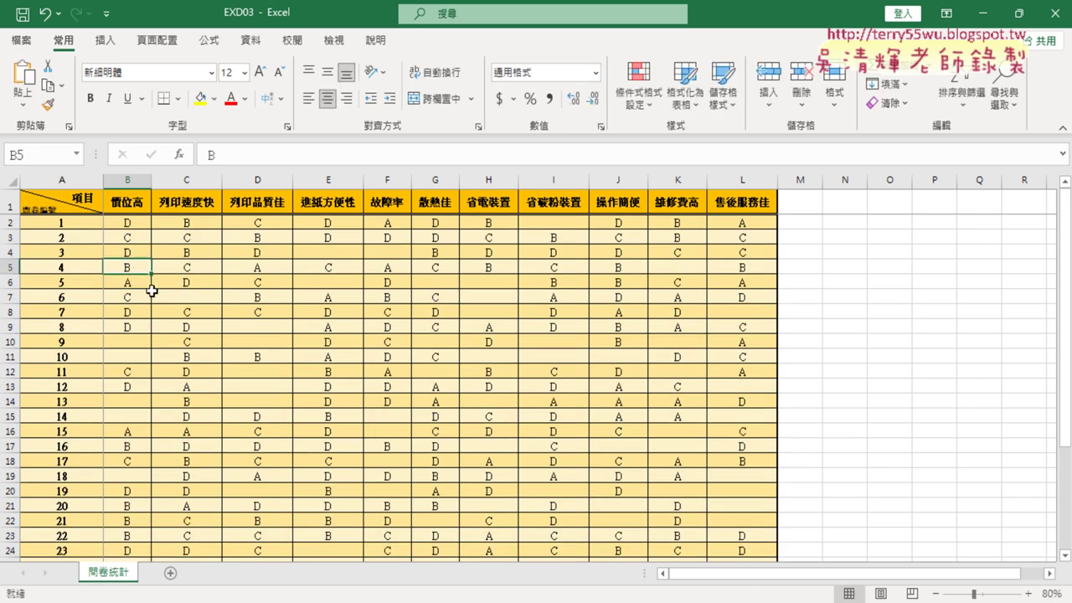
# Step: Count the B answers under 價位高 and enter 5 in B31 for B廠牌
pyautogui.click(132, 446)
pyautogui.scroll(-2, 255, 452)
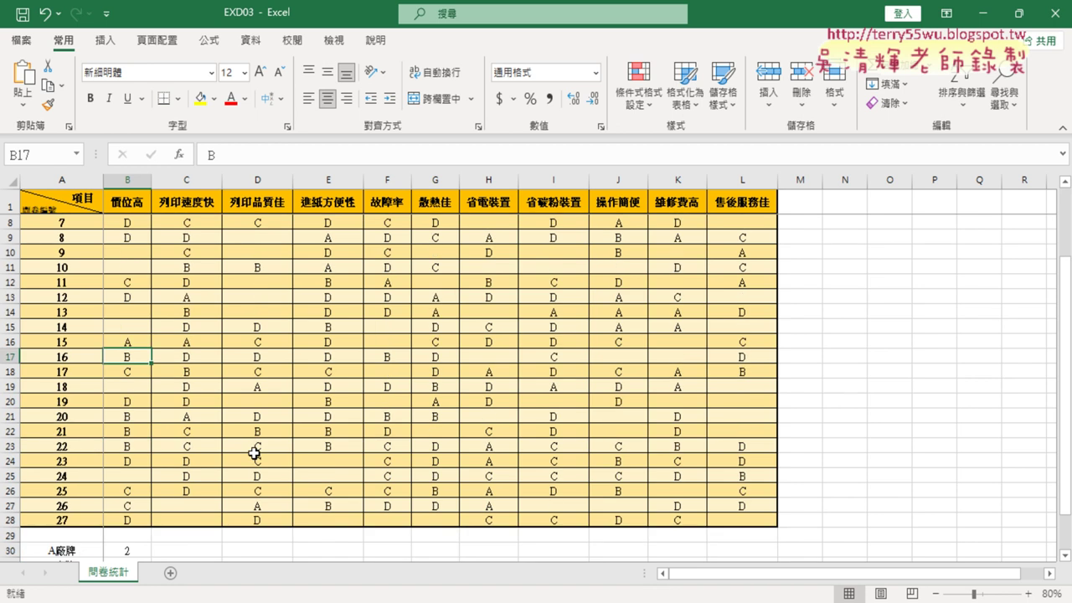
pyautogui.click(132, 416)
pyautogui.click(132, 430)
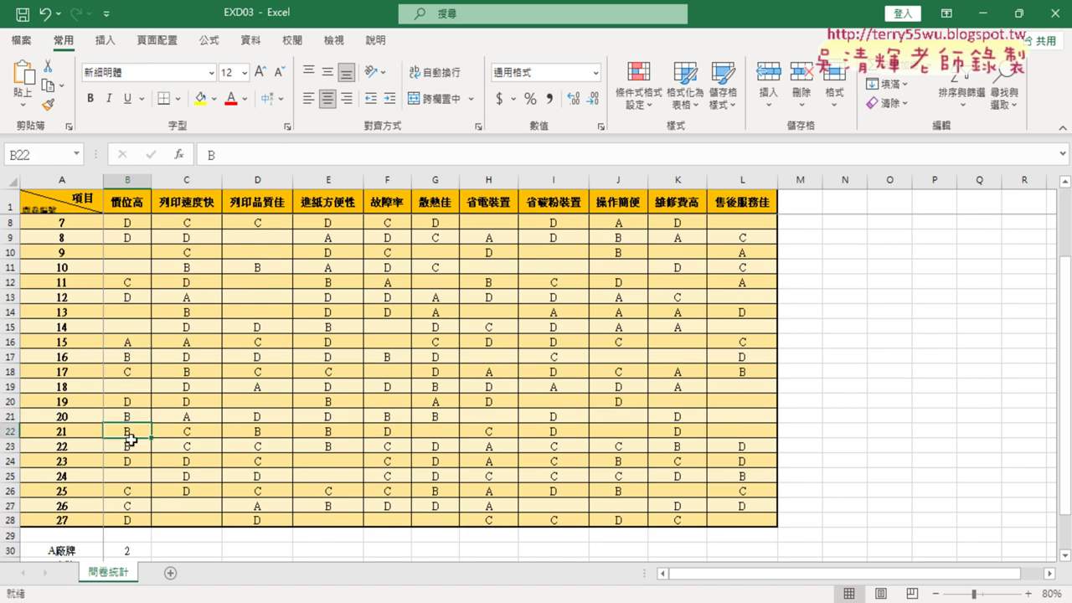
pyautogui.click(132, 444)
pyautogui.scroll(-3, 135, 469)
pyautogui.click(138, 428)
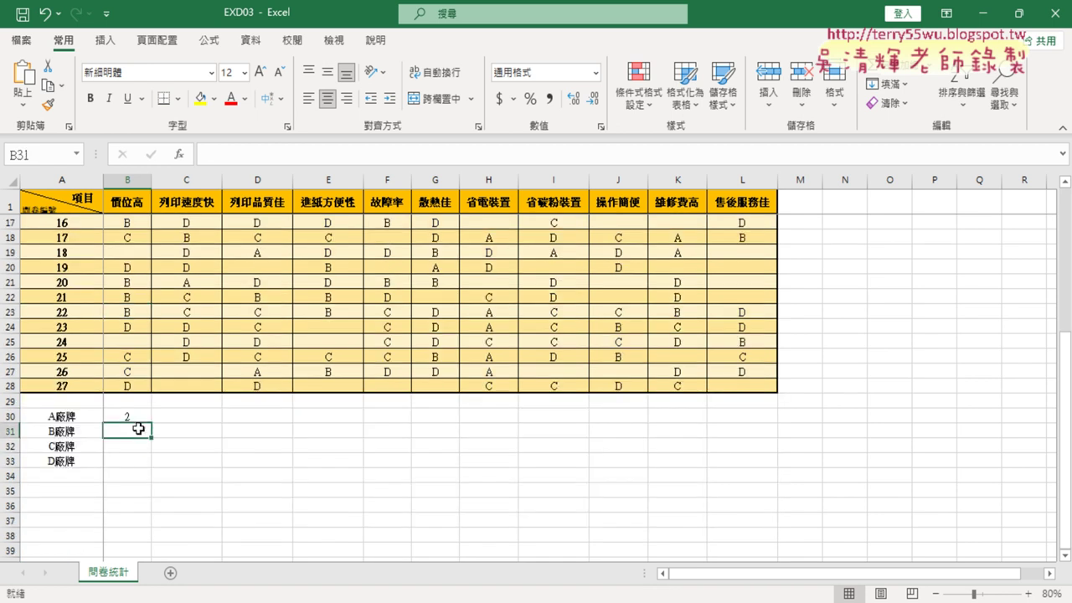
pyautogui.write('5')
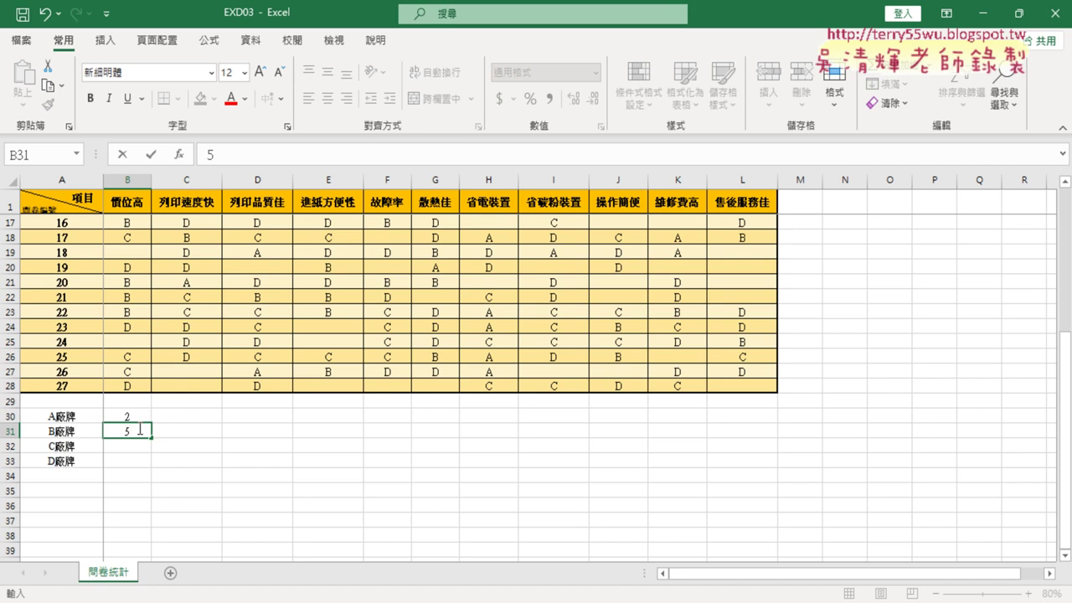
pyautogui.hotkey('alt', 'Tab')
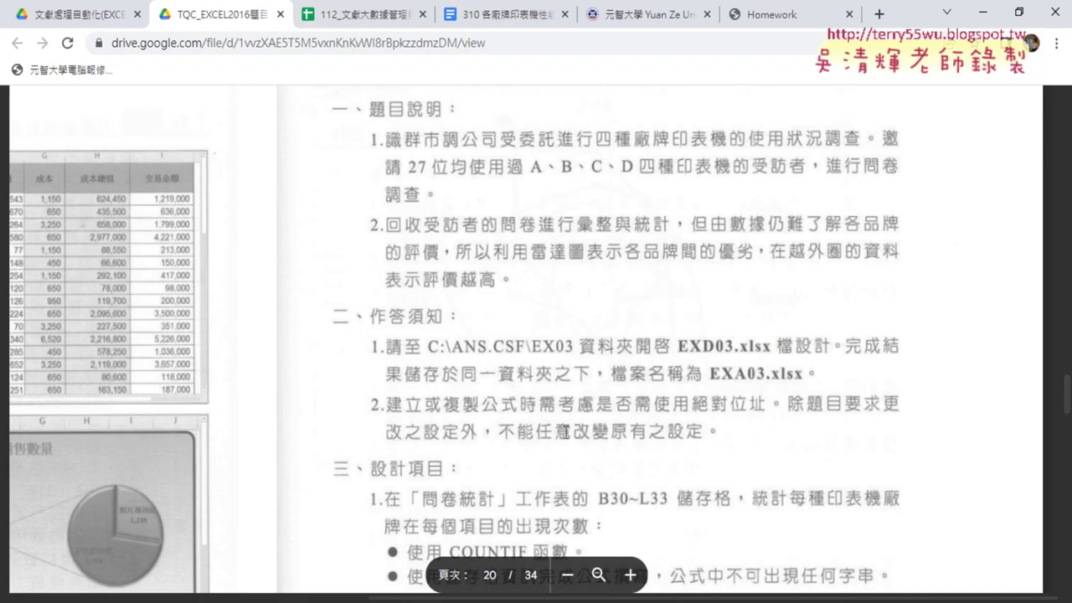
# Step: Underline COUNTIF and the no-strings 字串 rule in the B30~L33 requirements
pyautogui.scroll(-2, 560, 222)
pyautogui.scroll(-1, 491, 242)
pyautogui.scroll(-1, 428, 243)
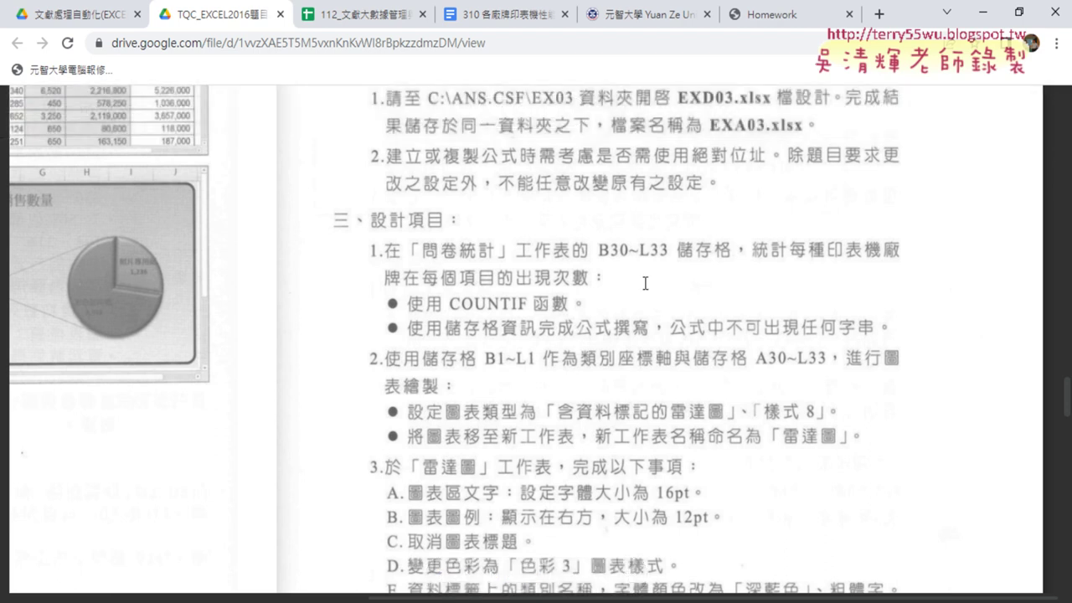
pyautogui.hotkey('ctrl', '2')
pyautogui.moveTo(449, 311)
pyautogui.mouseDown()
pyautogui.moveTo(529, 313)
pyautogui.moveTo(494, 311)
pyautogui.moveTo(508, 320)
pyautogui.mouseUp()
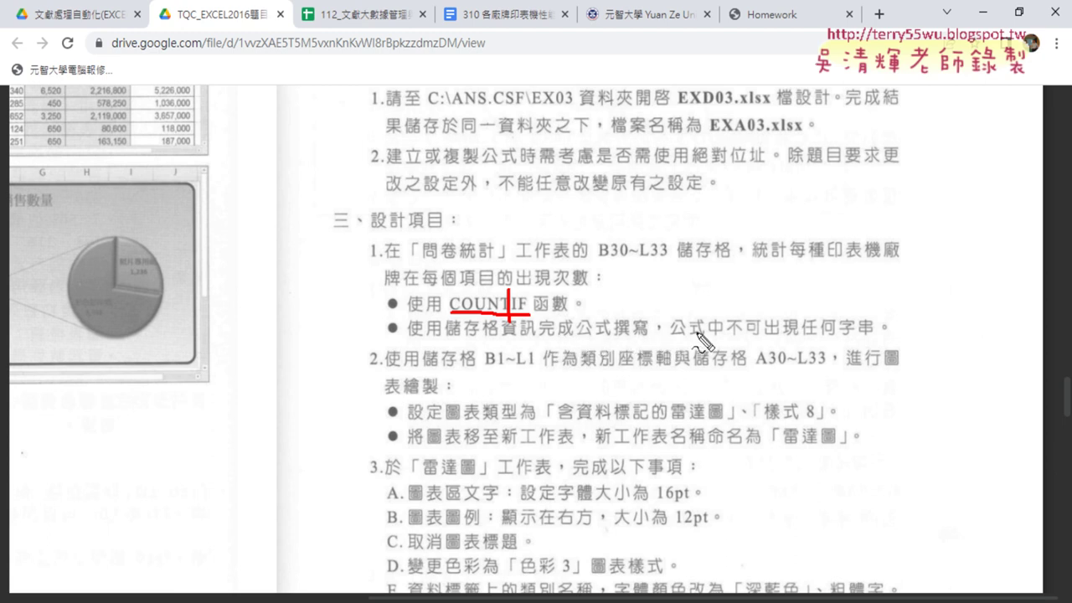
pyautogui.moveTo(873, 339); pyautogui.dragTo(834, 339)
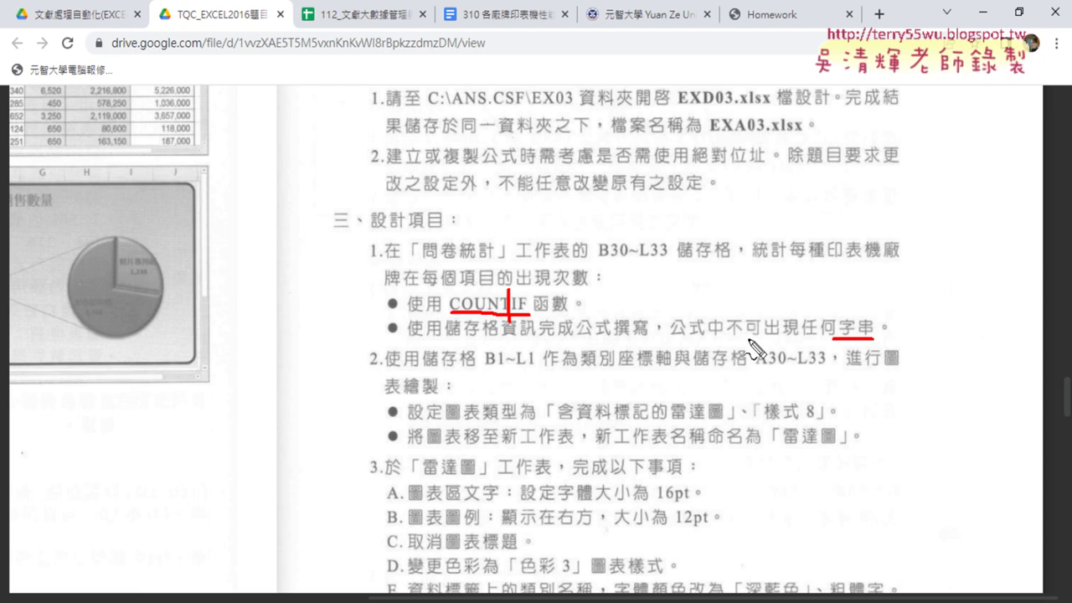
pyautogui.press('Escape')
# Step: Bring the radar chart requirements into view: 含資料標記的雷達圖, 樣式 8, on a new 雷達圖 sheet
pyautogui.scroll(-3, 749, 339)
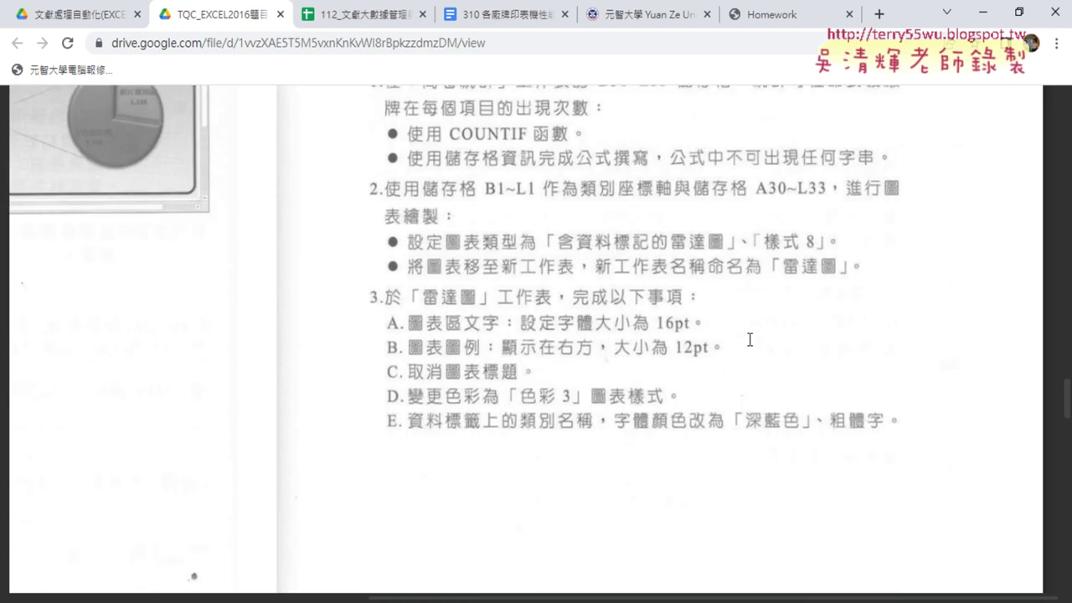
pyautogui.scroll(-4, 749, 338)
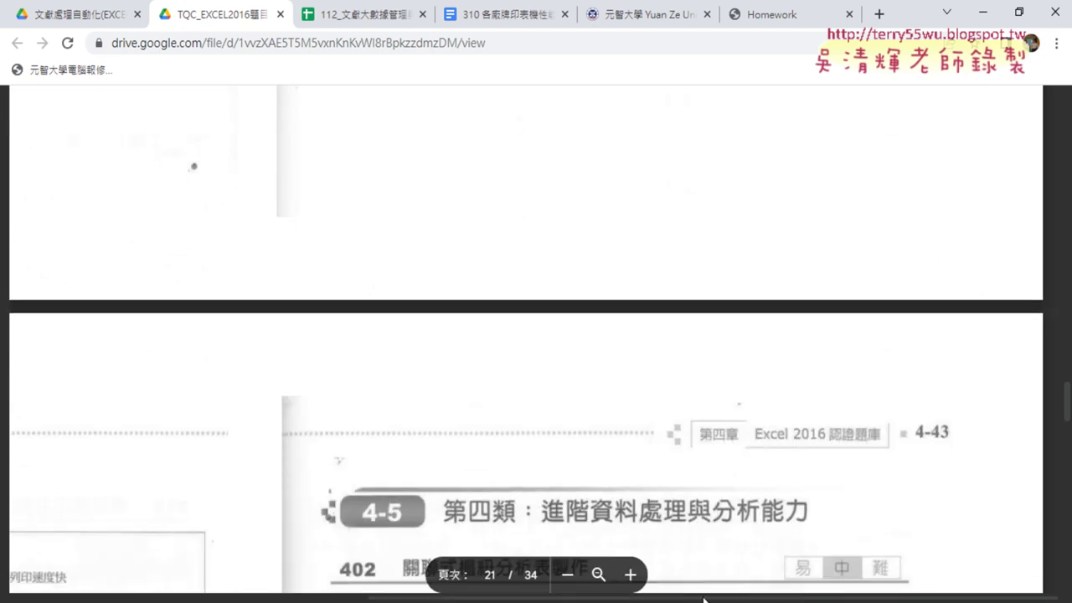
pyautogui.moveTo(720, 598); pyautogui.dragTo(708, 599)
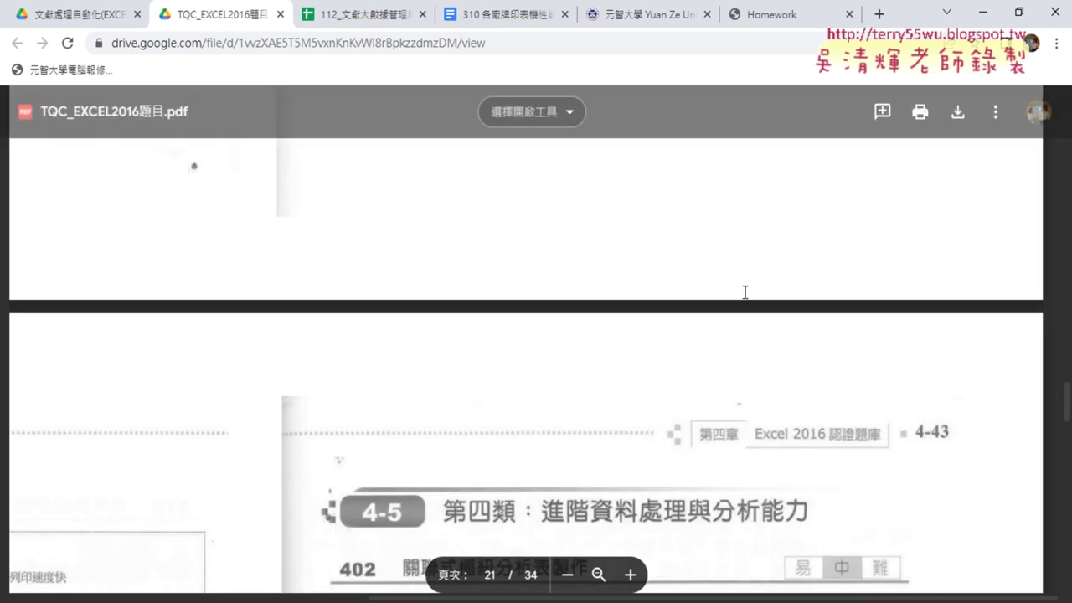
pyautogui.scroll(5, 746, 292)
pyautogui.scroll(-1, 475, 295)
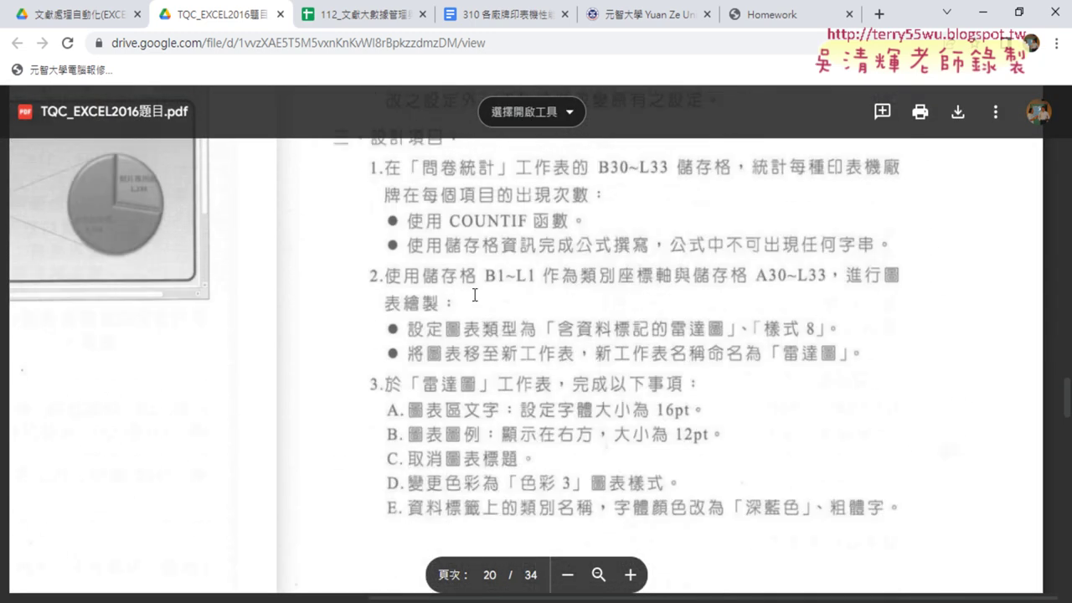